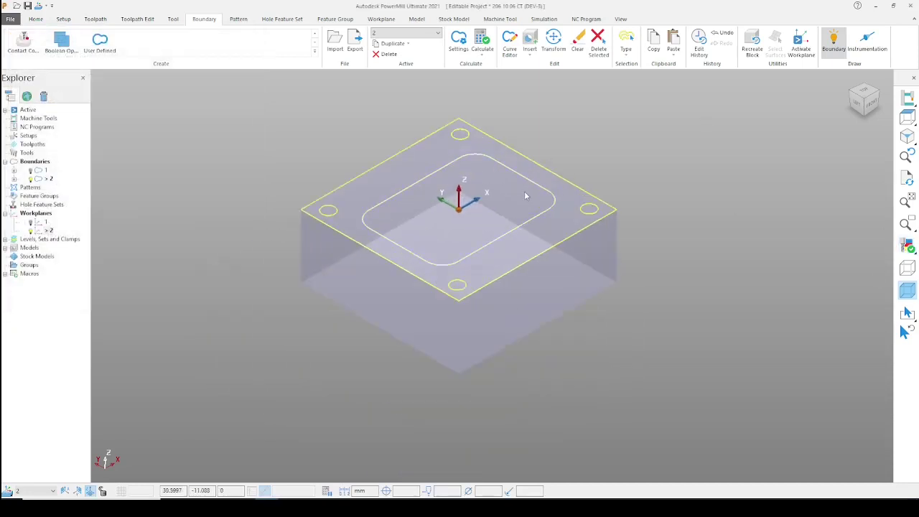
Step: Delete the outer square and the four hole circles from boundary 2, and open that boundary in the Curve Editor
key("Delete")
left_click(906, 245)
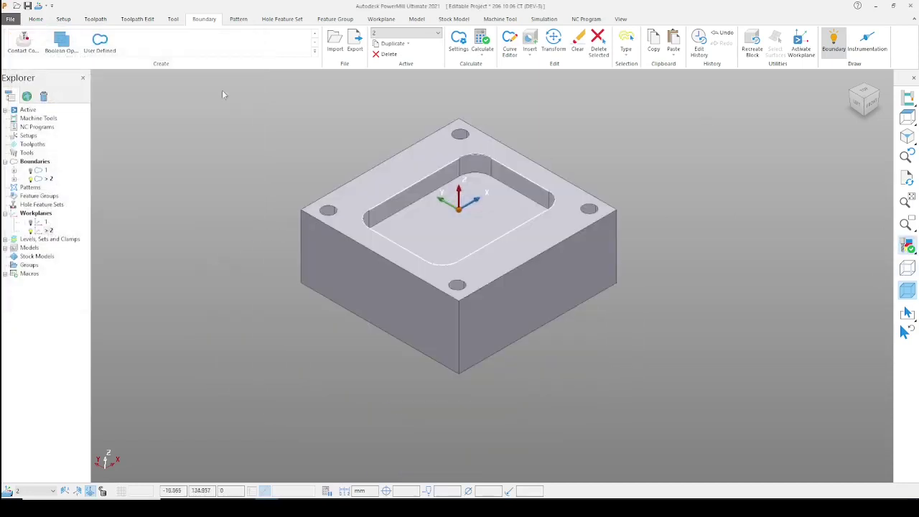
right_click(48, 179)
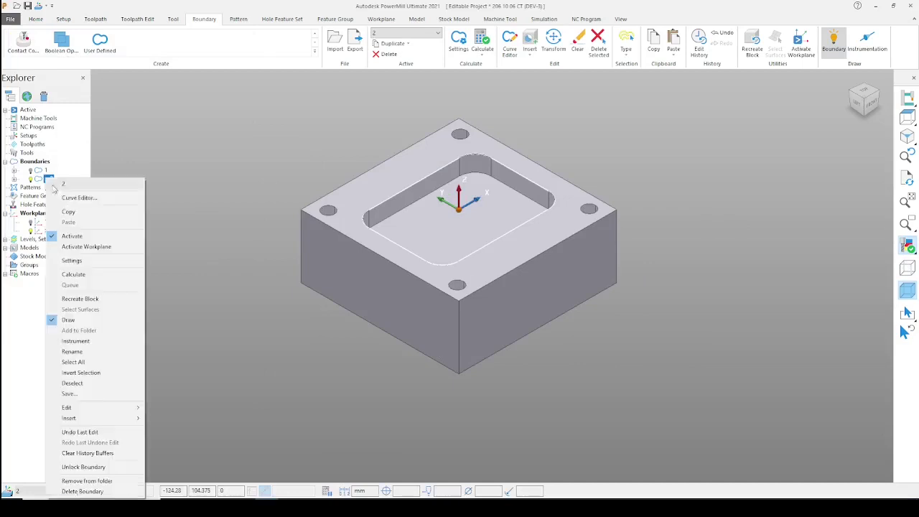
left_click(72, 196)
Step: Offset the pocket outline by a distance of -10 mm without keeping the original curve
left_click(298, 52)
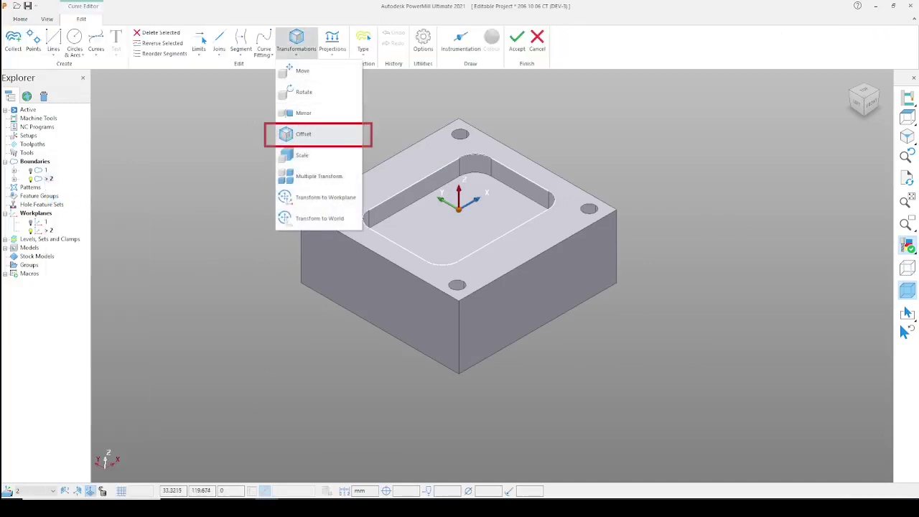
left_click(304, 134)
left_click(300, 61)
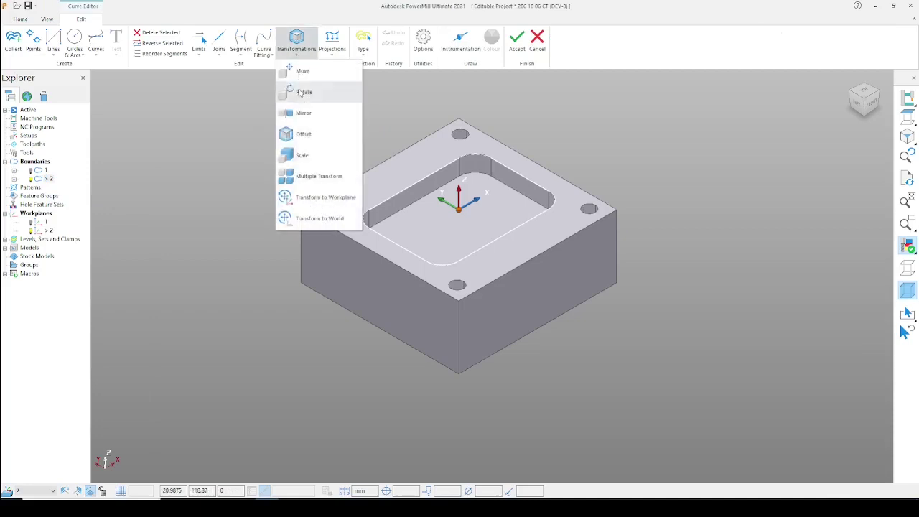
left_click(297, 133)
left_click(905, 118)
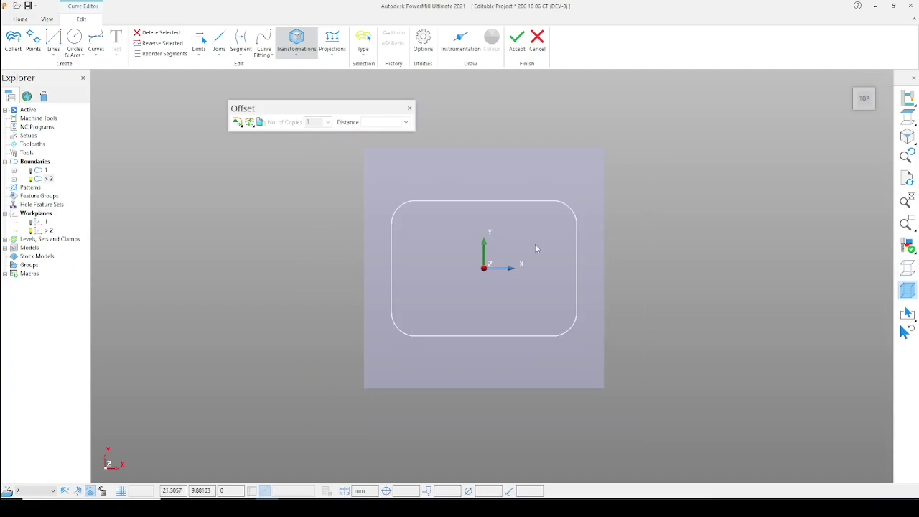
left_click(405, 122)
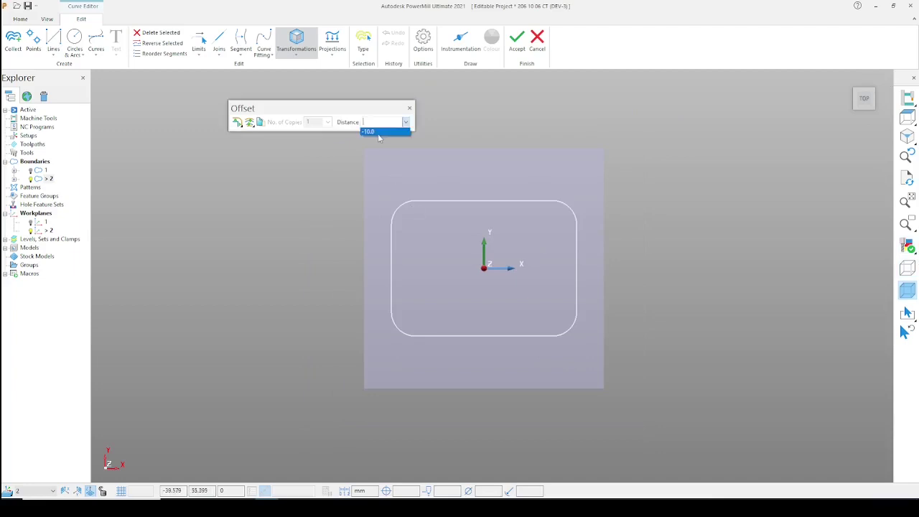
left_click(380, 134)
left_click(904, 247)
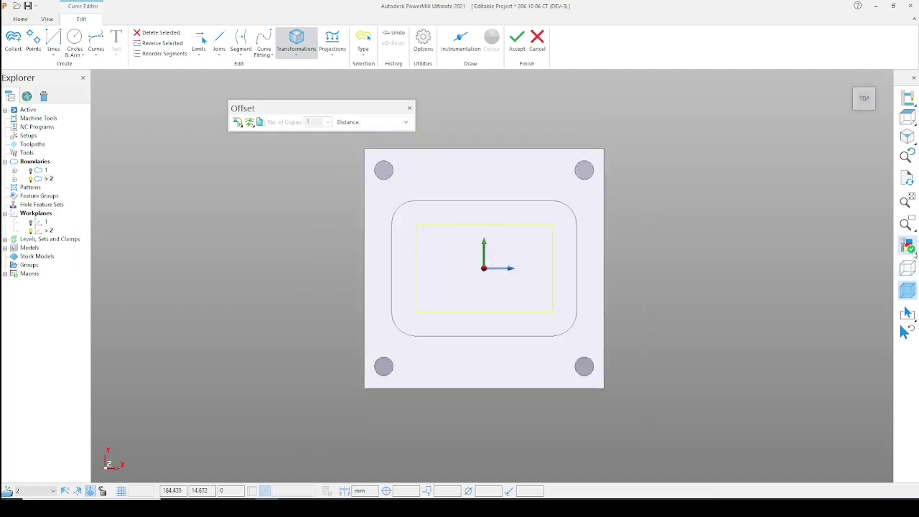
left_click(907, 136)
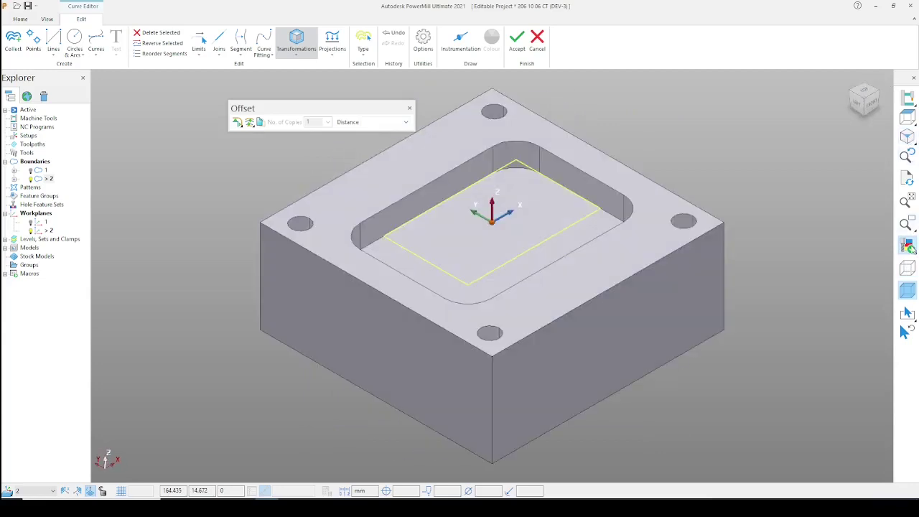
left_click(907, 246)
left_click(908, 247)
Step: Undo the offset and offset the pocket outline by -10 mm as one copy with the original kept
left_click(394, 33)
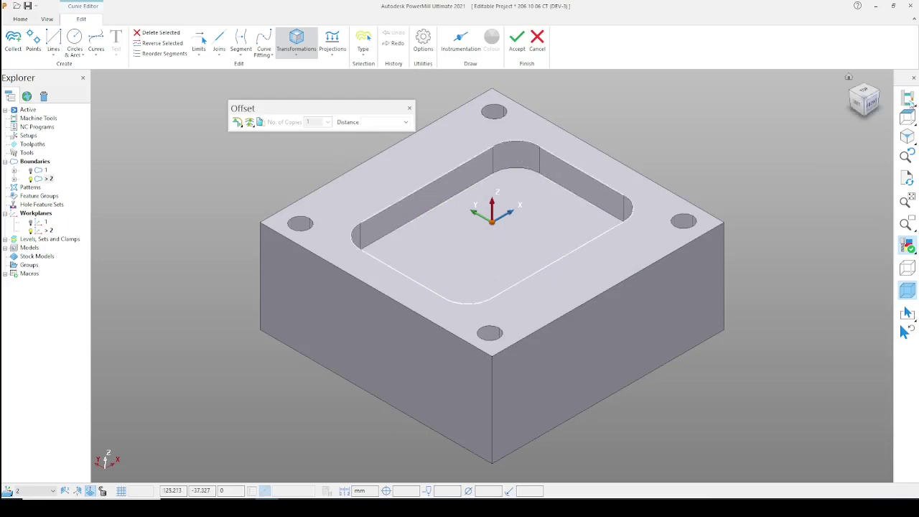
left_click(906, 117)
left_click(906, 245)
scroll(467, 224, "down", 2)
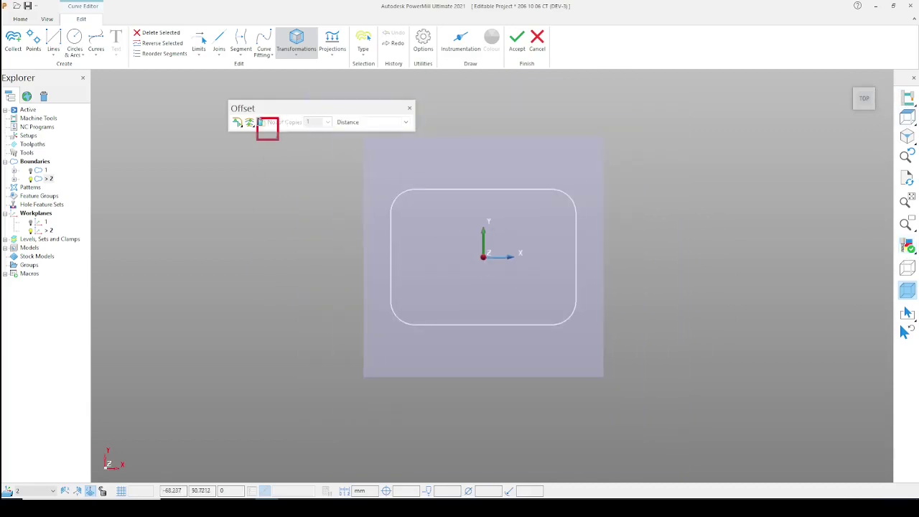
left_click(261, 123)
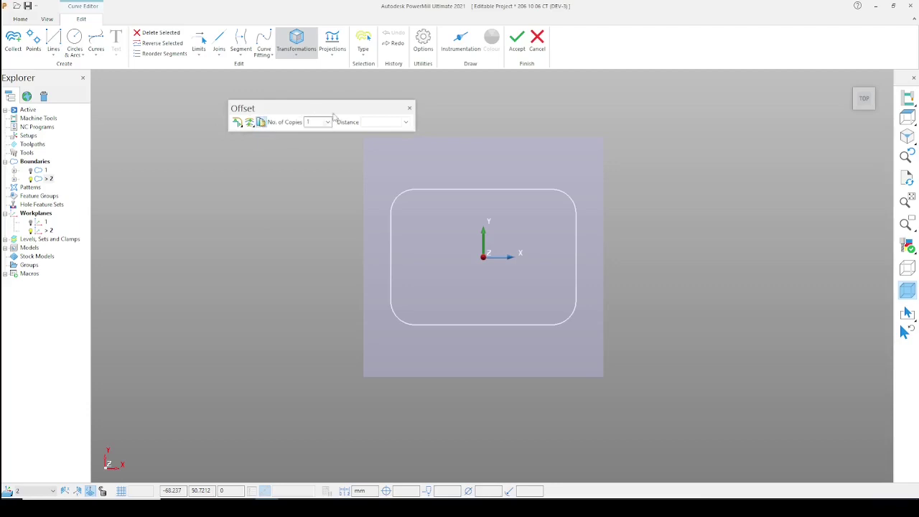
left_click(405, 122)
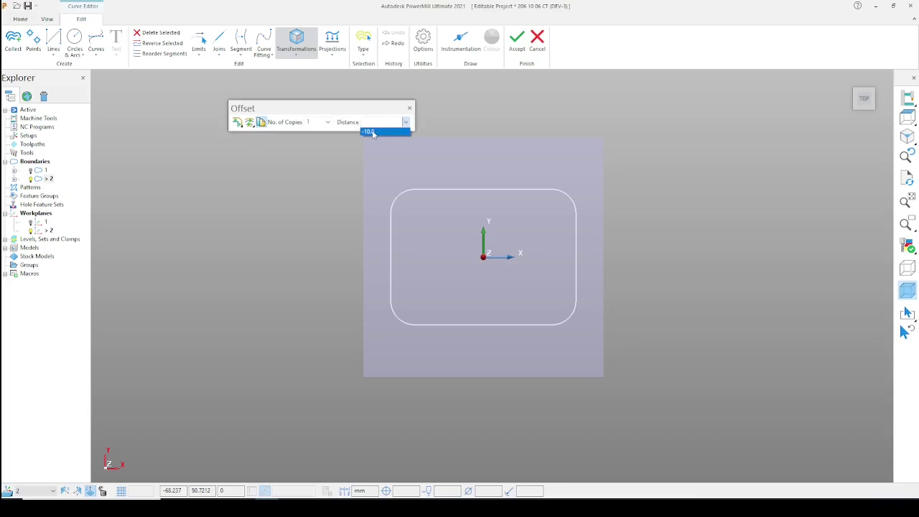
left_click(370, 131)
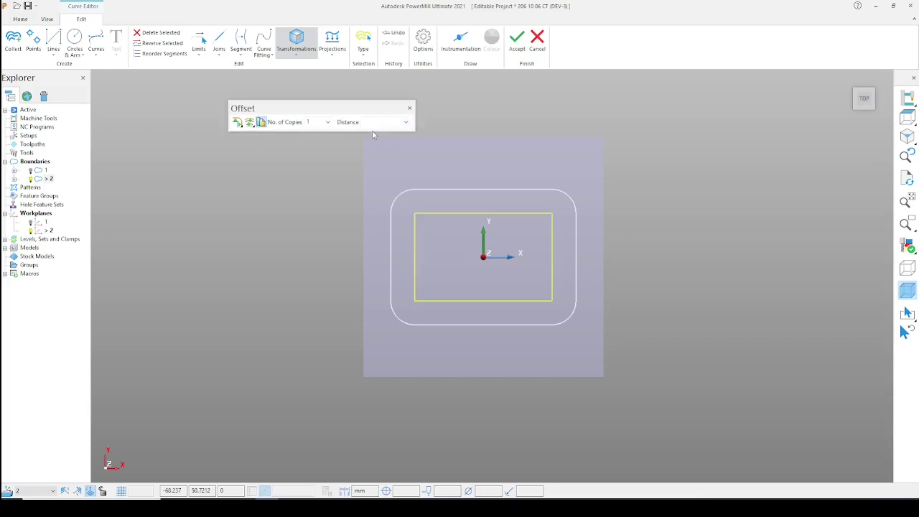
left_click(434, 189)
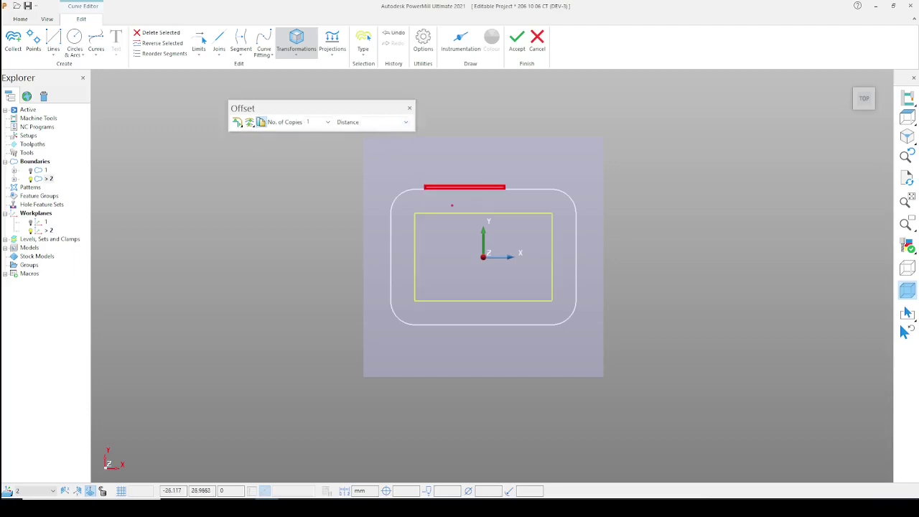
left_click_drag(426, 208, 529, 221)
key("Escape")
left_click(509, 120)
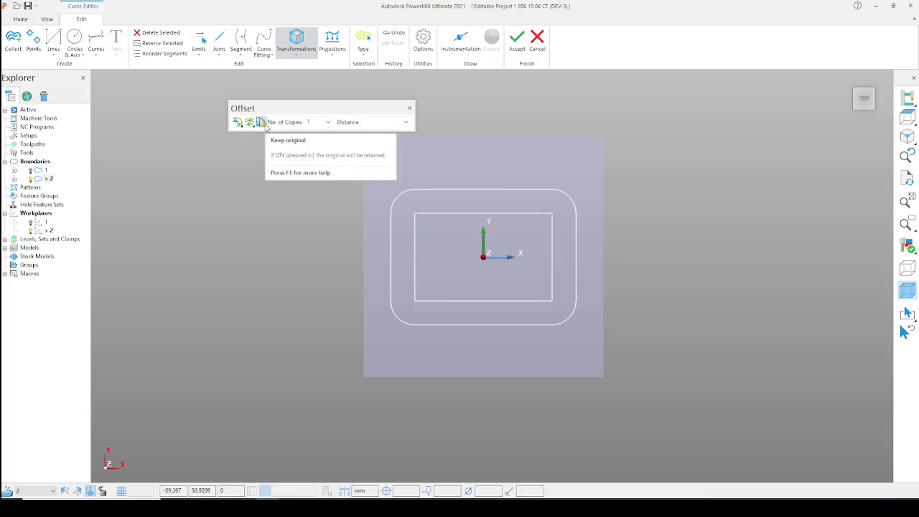
left_click(409, 107)
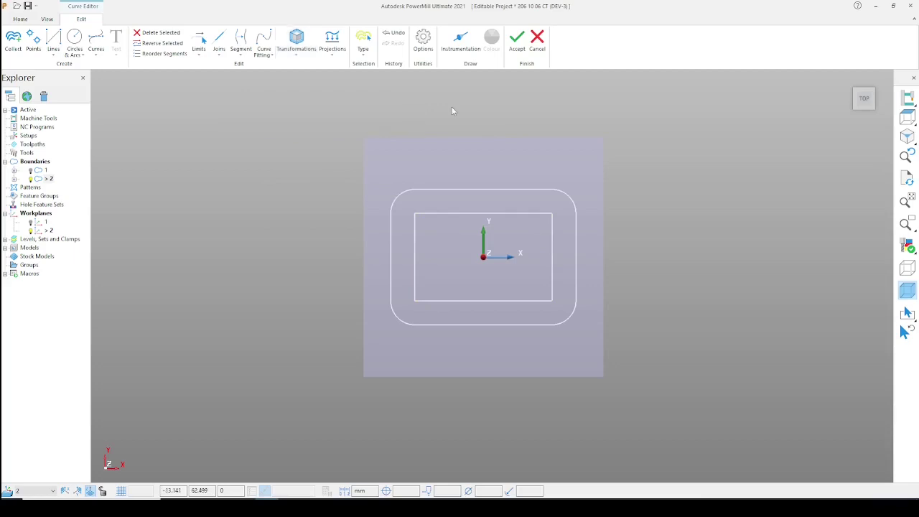
Step: Compare the offset rectangle with the original pocket outline at an angle and from above, with the model shaded and unshaded
left_click(906, 244)
middle_click_drag(562, 241, 645, 174)
scroll(446, 230, "up", 2)
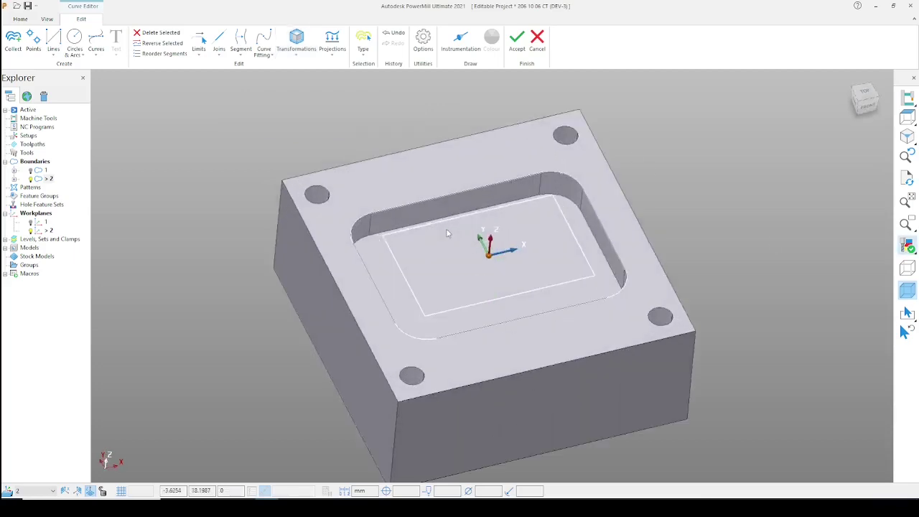
left_click(907, 245)
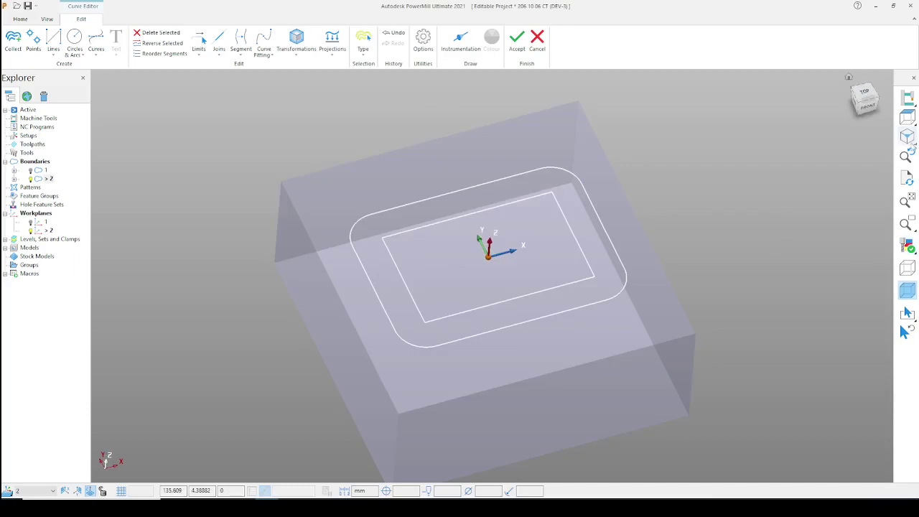
left_click(907, 117)
left_click(907, 245)
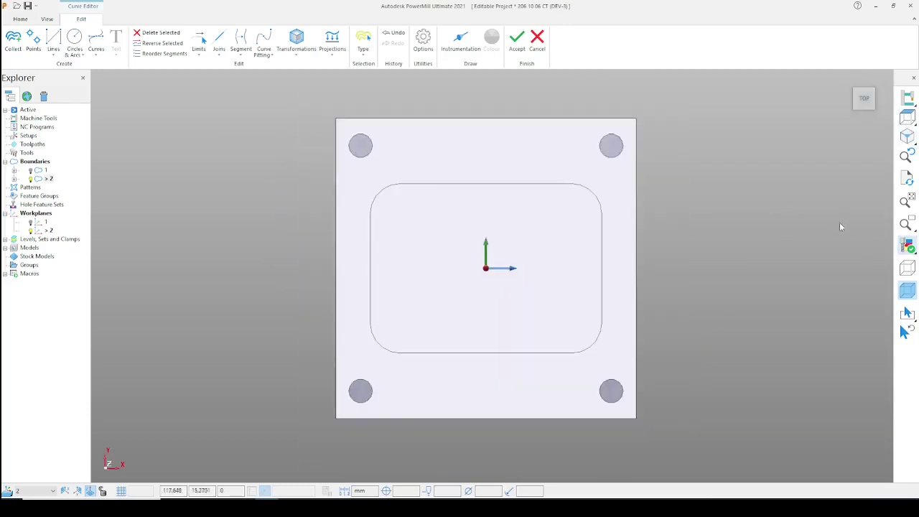
left_click(907, 245)
left_click(907, 245)
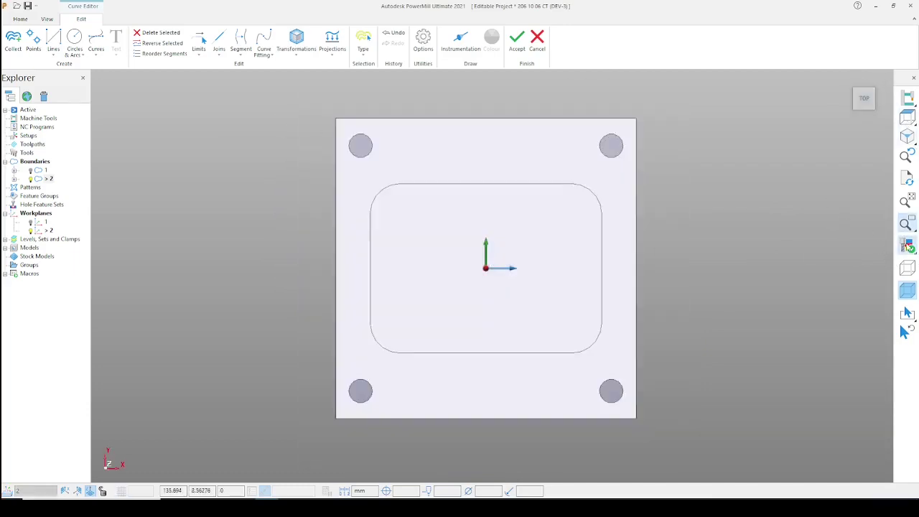
scroll(636, 219, "down", 2)
Step: Delete the pocket outline and its offset copy, and leave the Curve Editor
left_click(908, 246)
left_click_drag(716, 160, 302, 356)
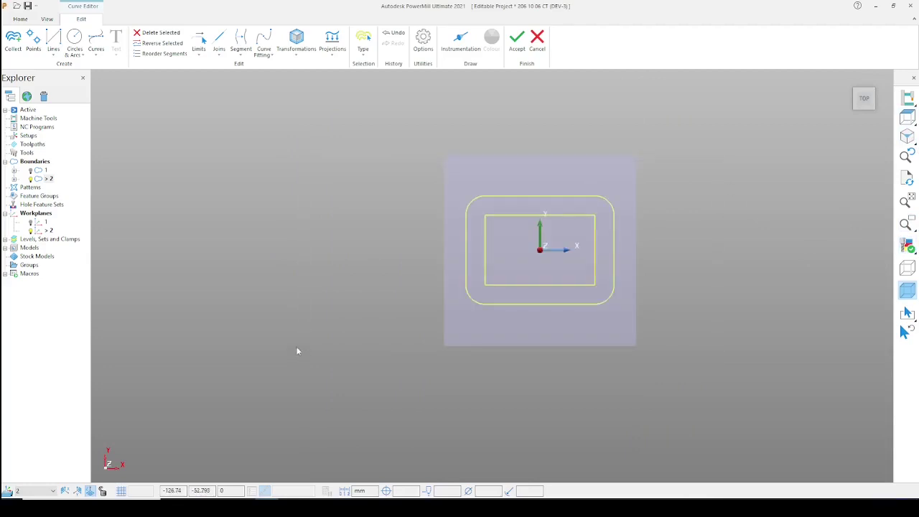
key("Delete")
left_click(907, 245)
middle_click_drag(602, 288, 581, 154)
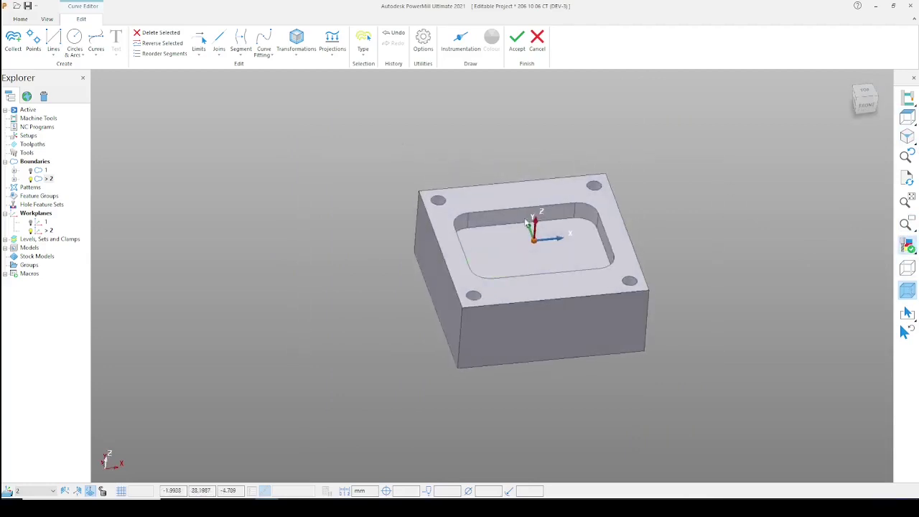
scroll(526, 222, "up", 3)
scroll(415, 229, "down", 1)
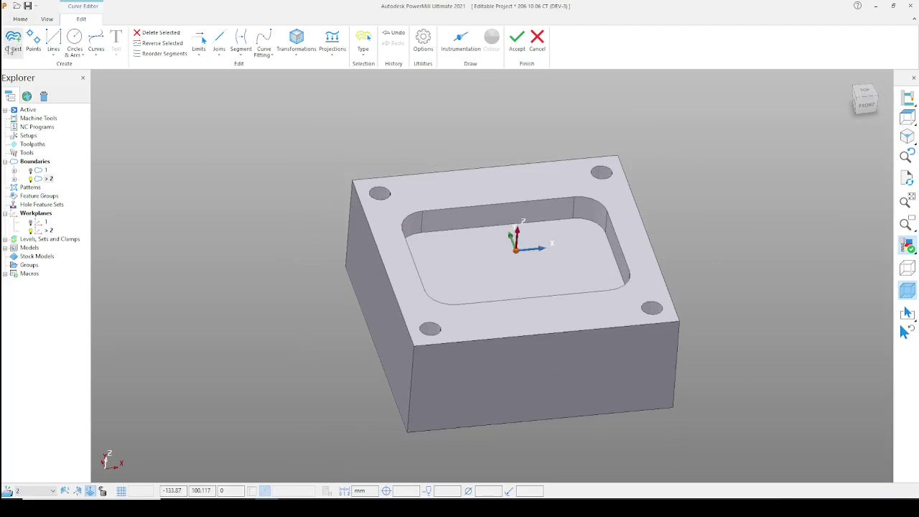
left_click(517, 41)
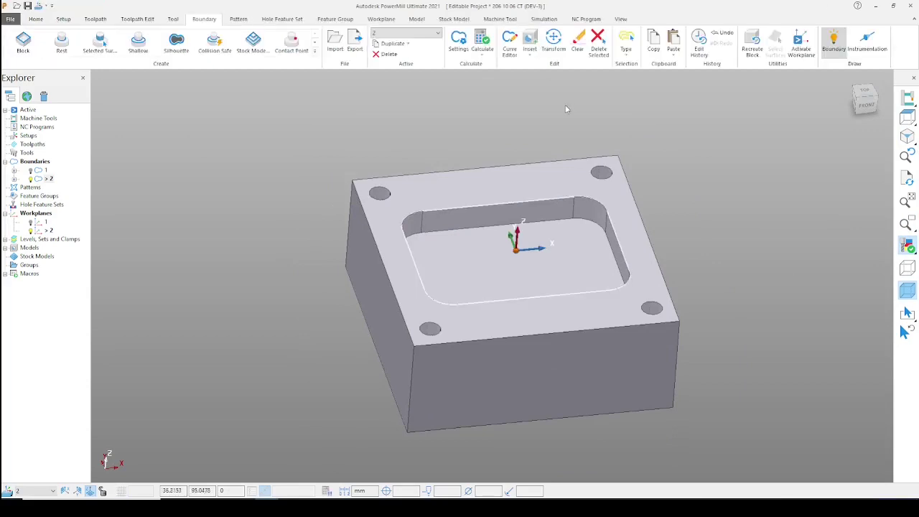
Step: Deactivate and hide boundary 2, and create a new boundary in the Curve Editor
left_click(38, 180)
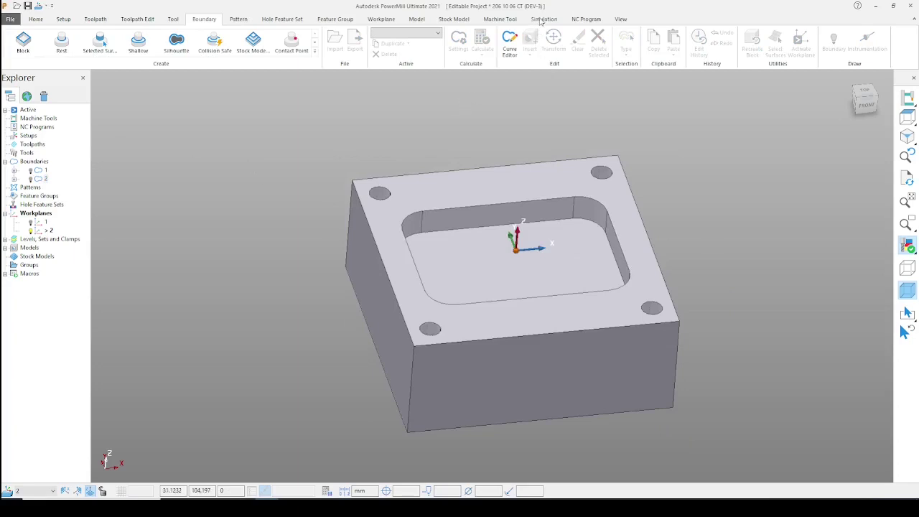
left_click(511, 45)
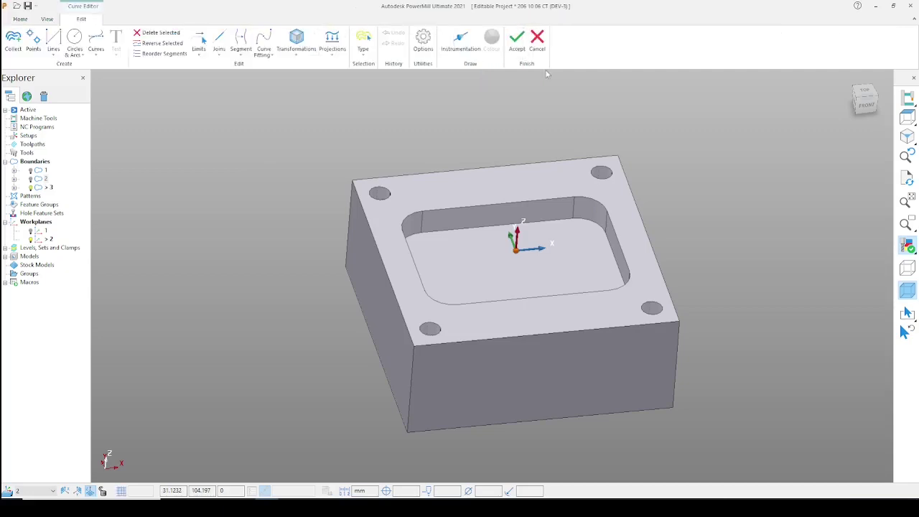
left_click(12, 41)
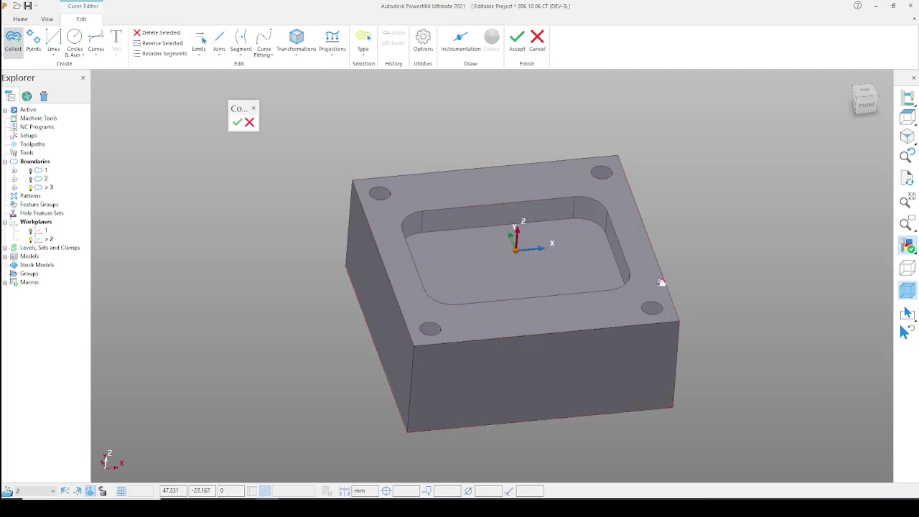
left_click(249, 124)
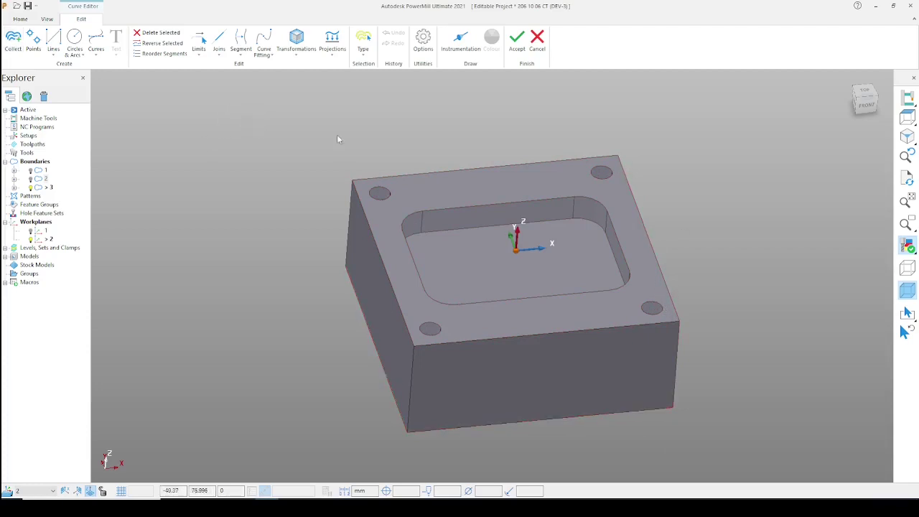
Step: Collect the edge curves of the block's top face into the new boundary
left_click(16, 43)
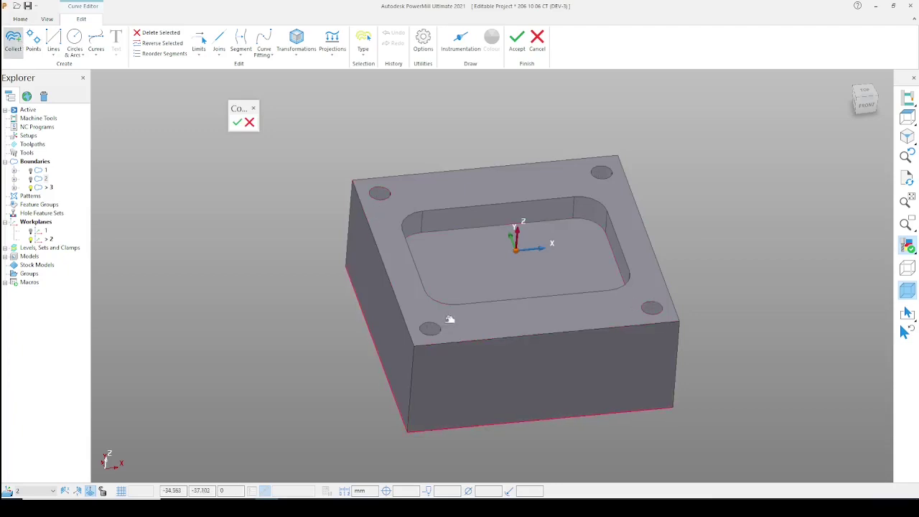
left_click(388, 198)
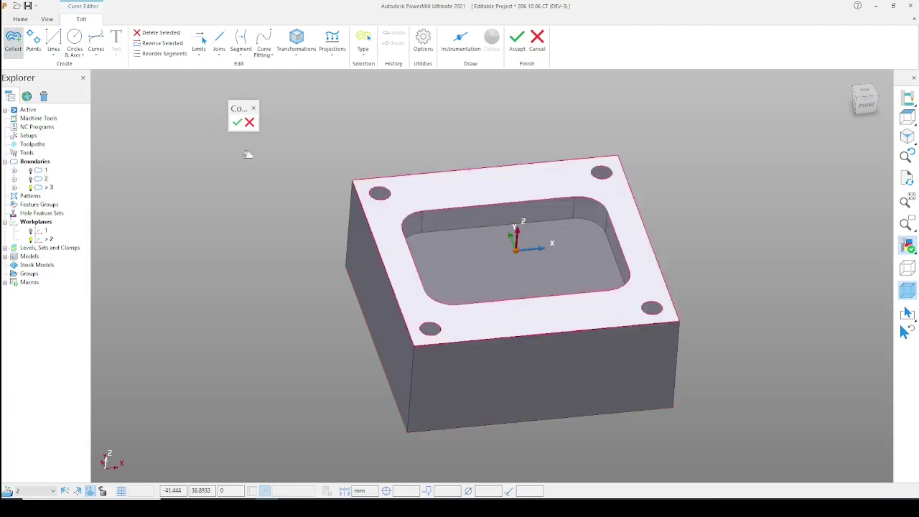
left_click(237, 122)
Step: Delete the outer square, the pocket outline and the two rear hole circles, keeping only the two front hole circles
left_click(908, 246)
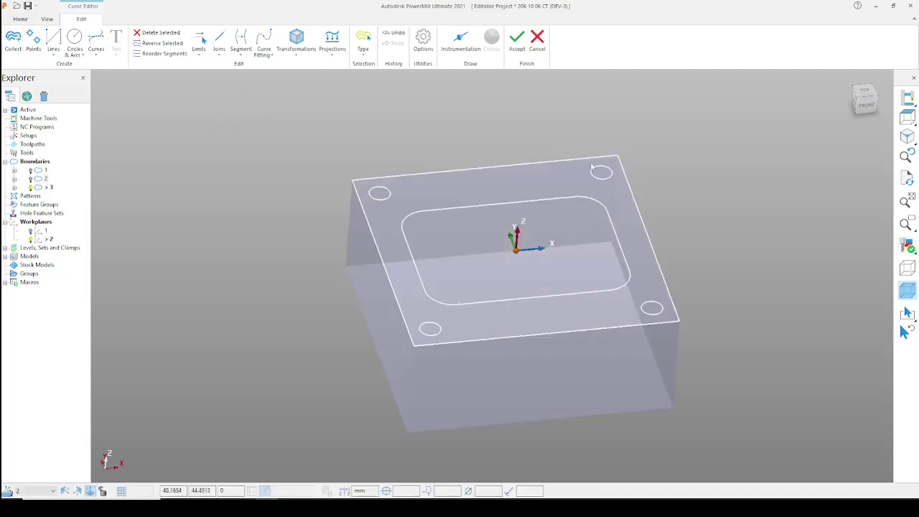
left_click_drag(672, 133, 311, 372)
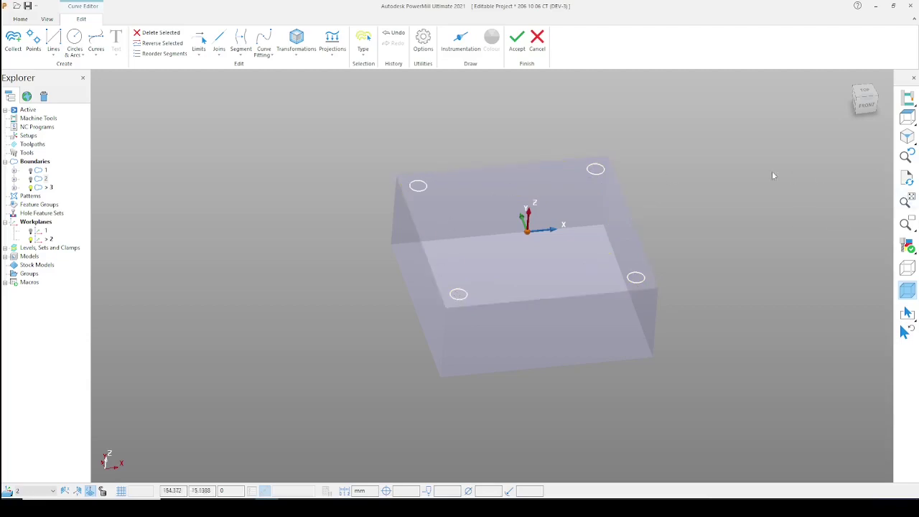
left_click_drag(656, 115, 358, 215)
key("Delete")
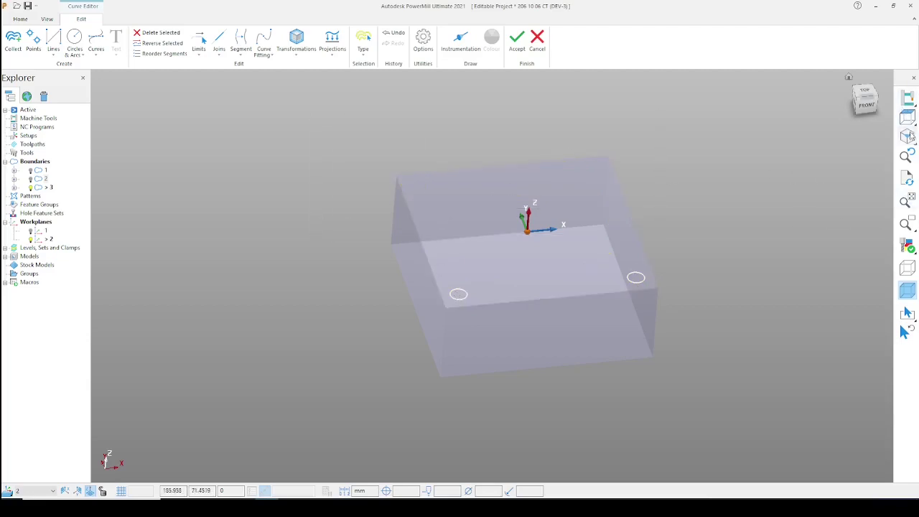
Step: Open the Mirror transformation in a top view of the block, with the shaded model turned off
left_click(908, 135)
left_click(907, 117)
left_click(907, 244)
scroll(521, 262, "down", 3)
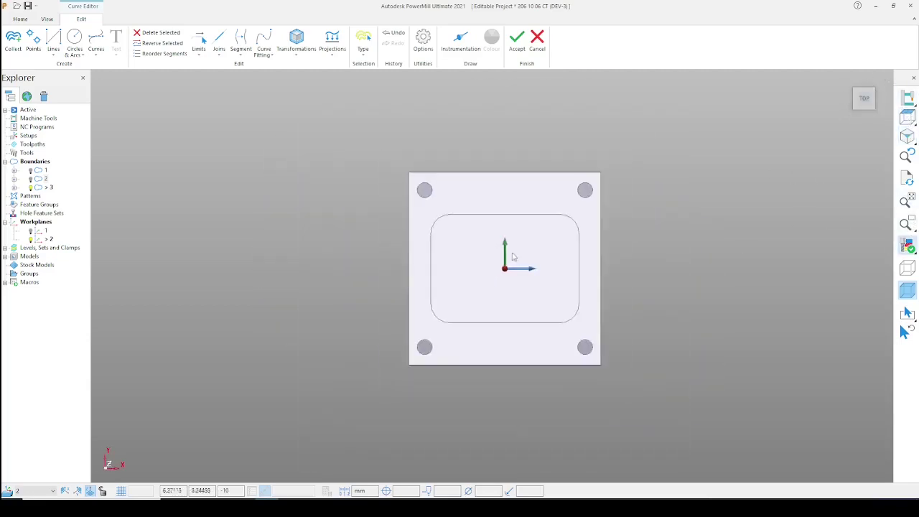
left_click(298, 47)
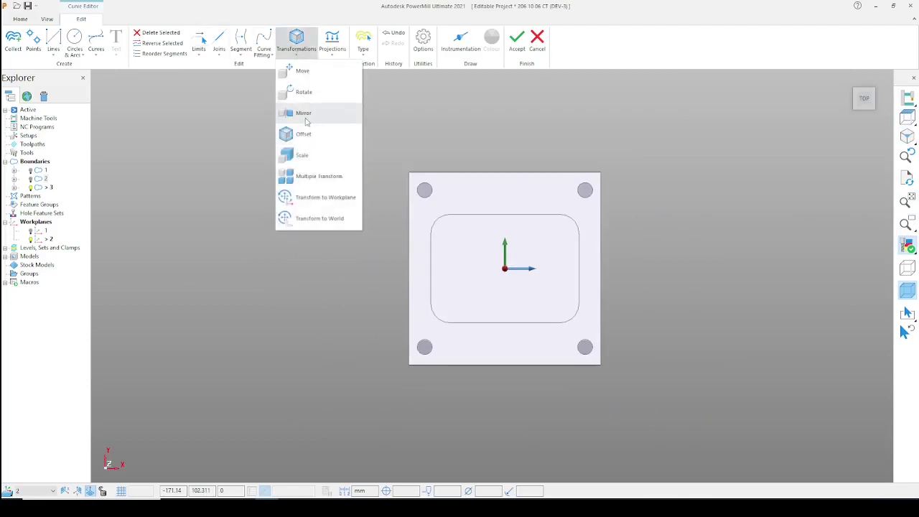
left_click(305, 117)
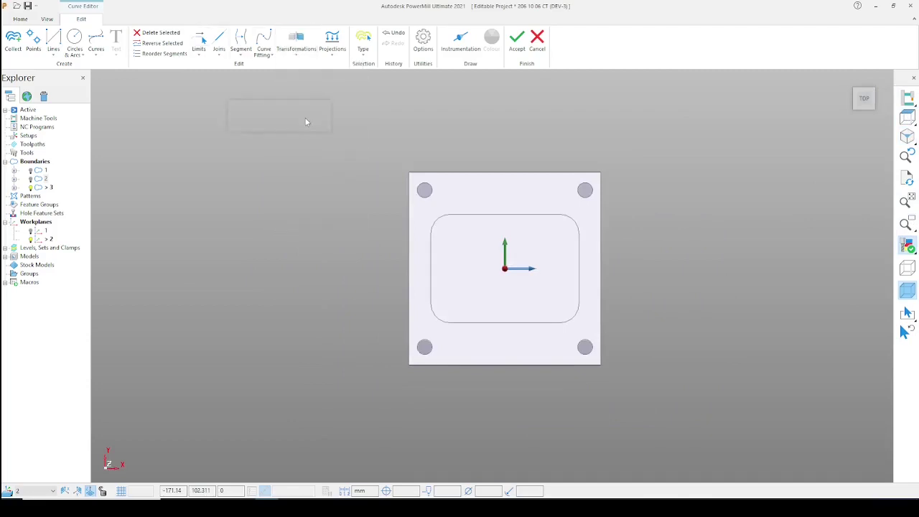
left_click(907, 248)
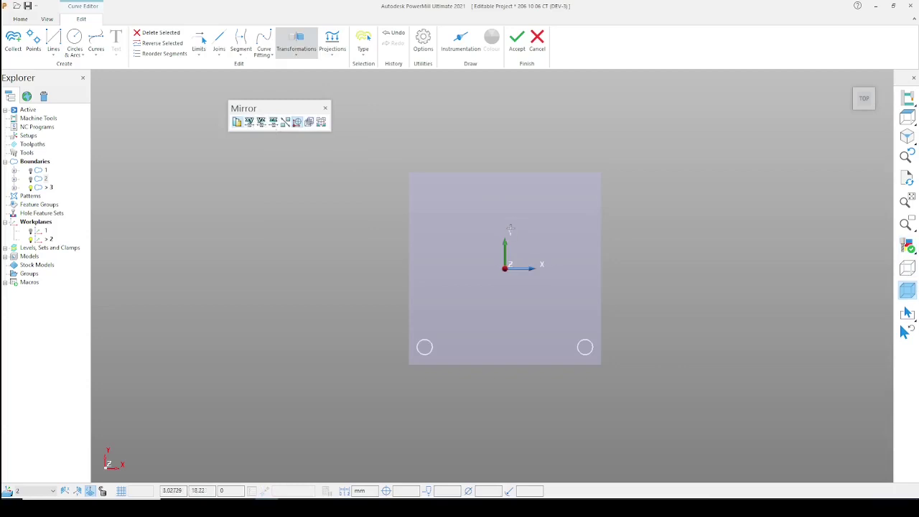
Step: Try mirroring the two front hole circles in the YZ plane and in the XY plane, undoing each attempt
left_click(260, 123)
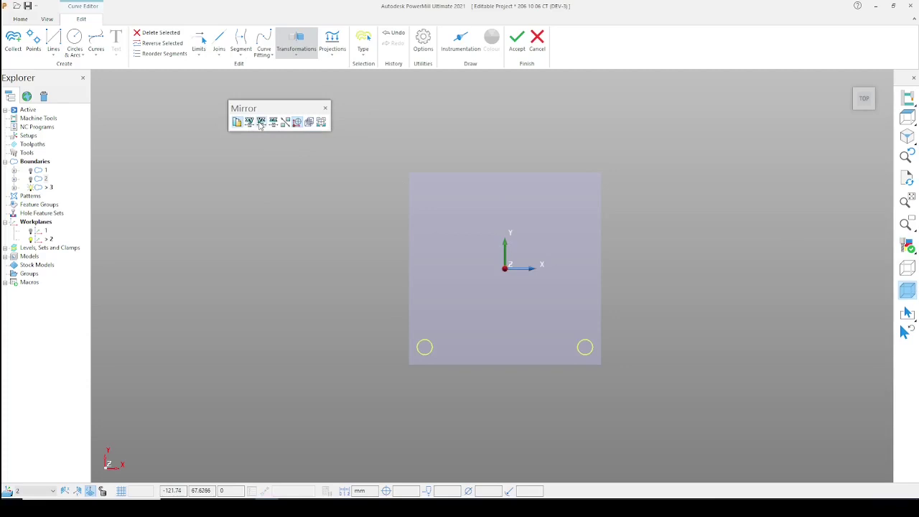
left_click(394, 33)
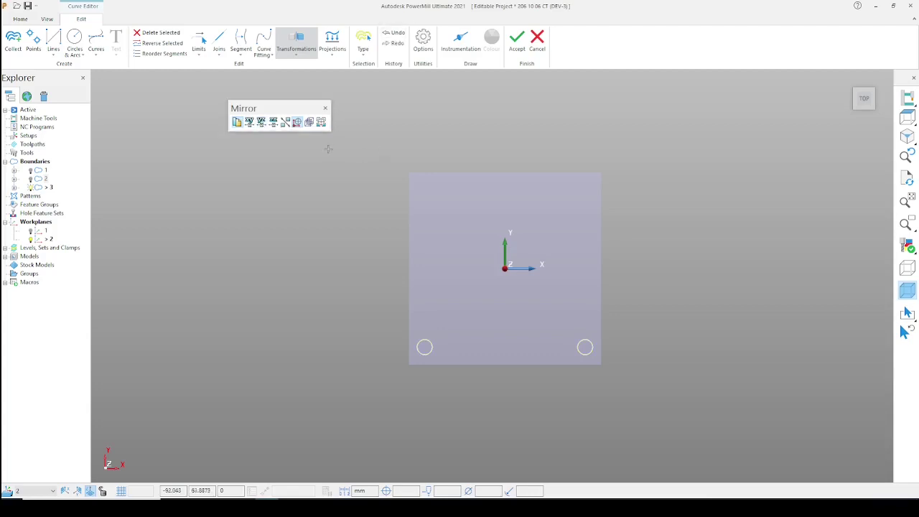
left_click(250, 124)
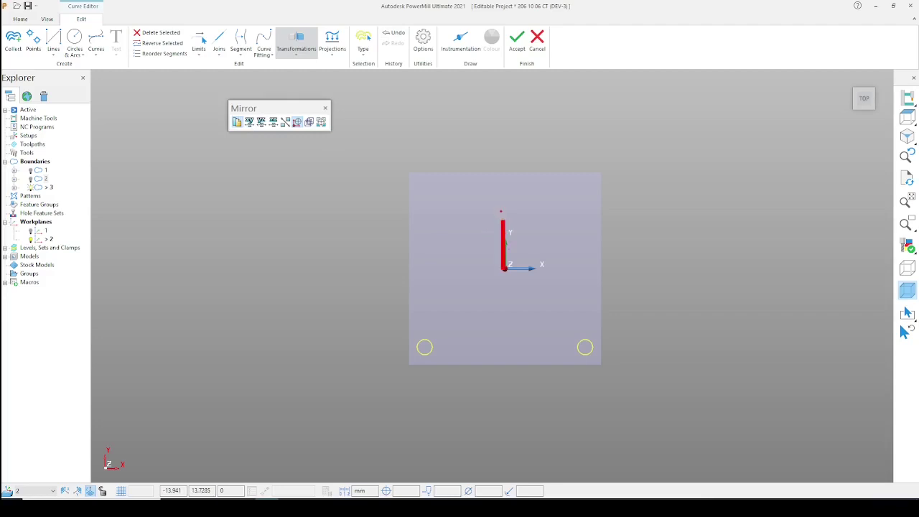
left_click_drag(503, 218, 492, 234, "ctrl")
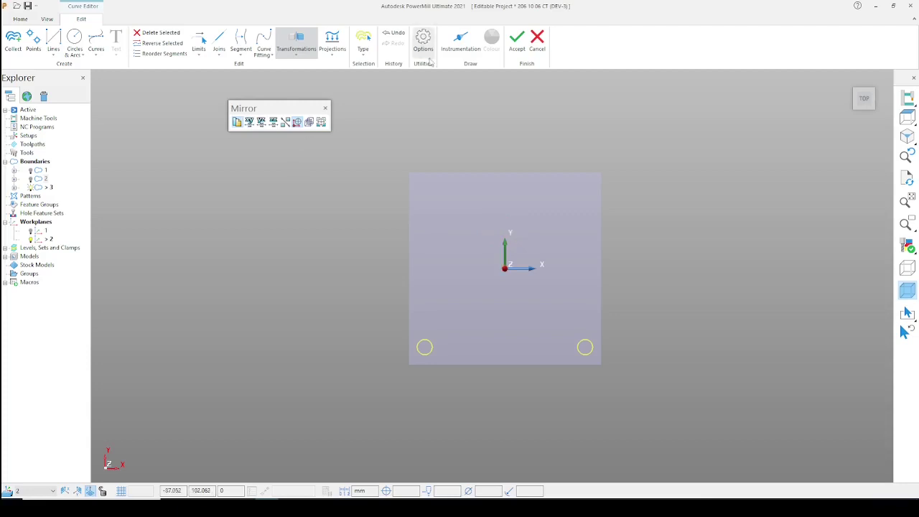
left_click(393, 33)
Step: Select both front hole circles, mirror copies of them in the ZX plane, and leave the Mirror transformation
left_click_drag(324, 267, 668, 404)
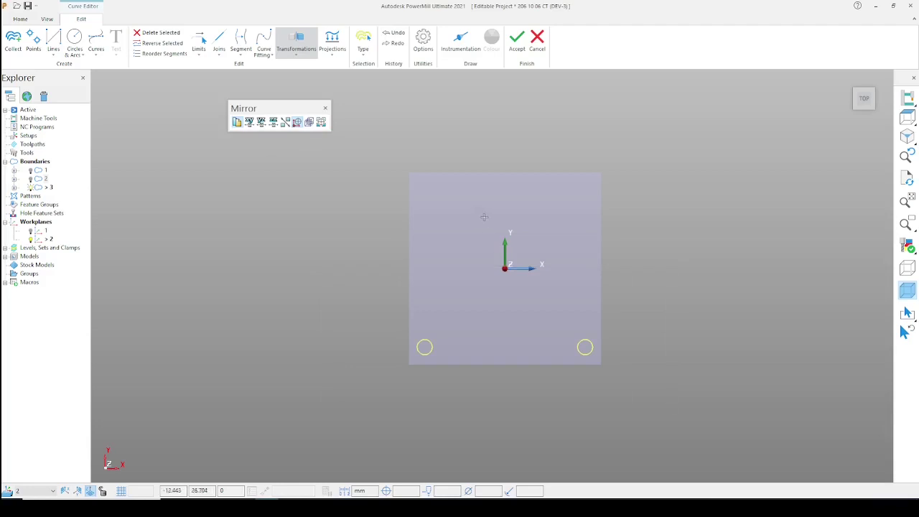
left_click(272, 125)
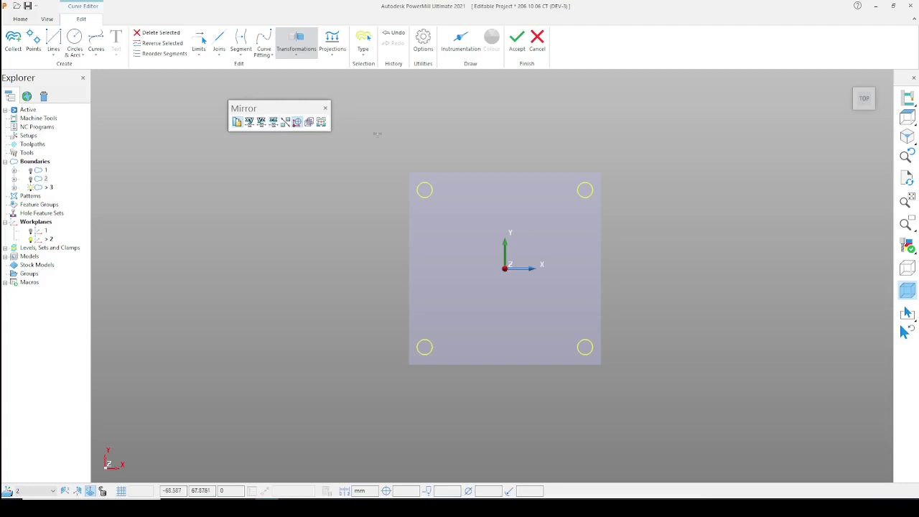
left_click(325, 109)
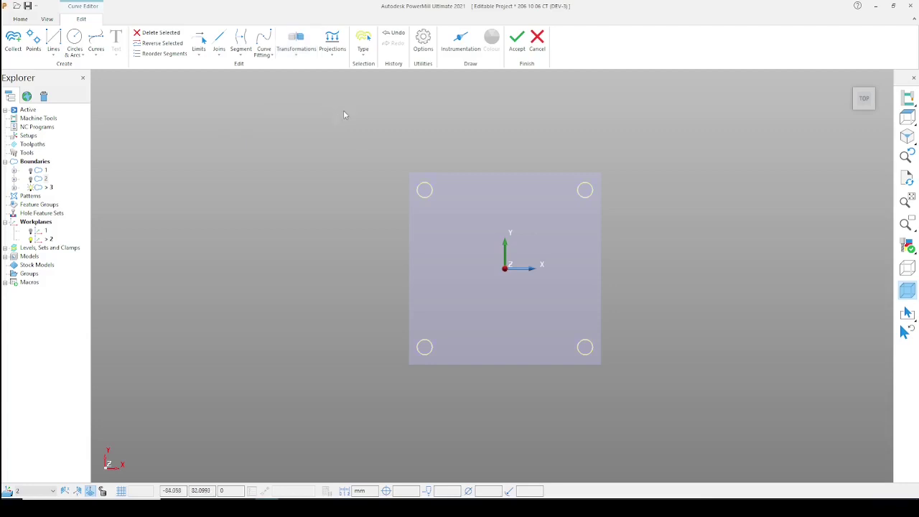
Step: Delete the two rear circles and the front right circle, keeping only the front left one
left_click_drag(391, 145, 706, 253)
key("Delete")
left_click_drag(644, 220, 568, 363)
key("Delete")
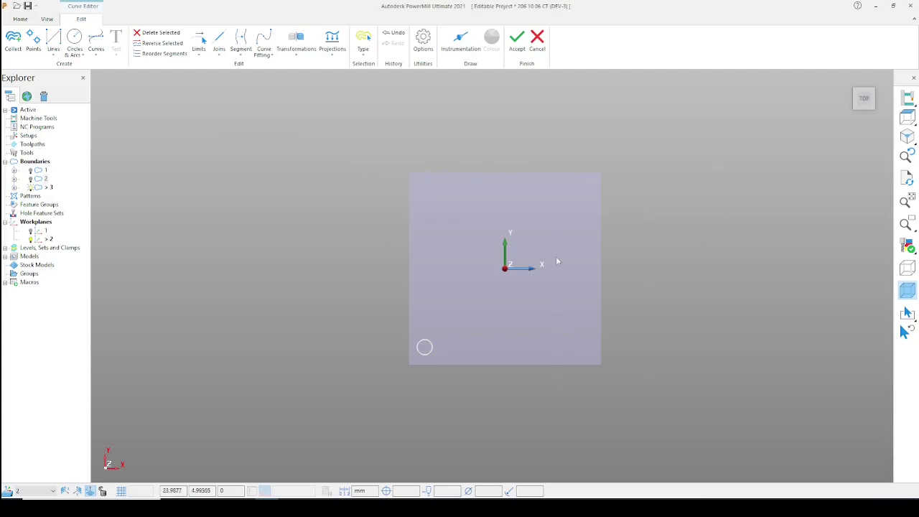
left_click_drag(571, 259, 497, 268)
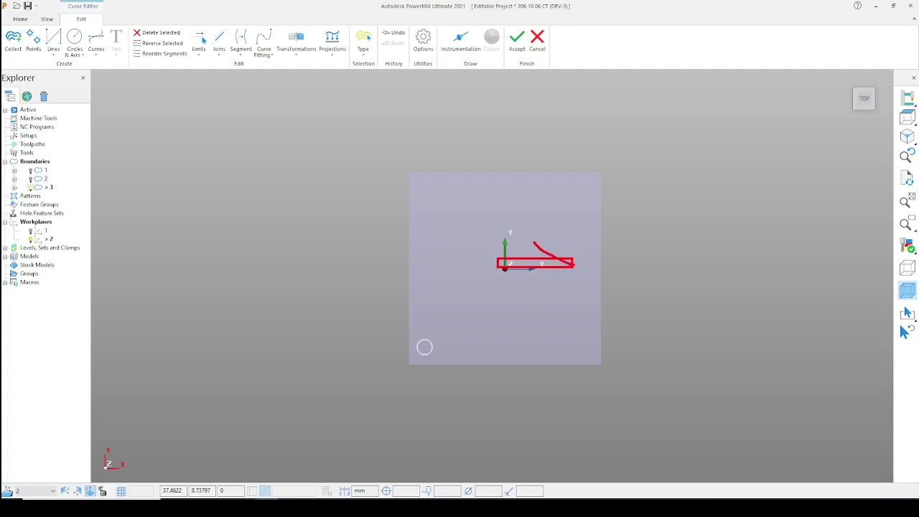
left_click_drag(572, 265, 531, 278)
mouse_move(580, 341)
left_mouse_down()
mouse_move(606, 366)
mouse_move(579, 338)
left_mouse_up()
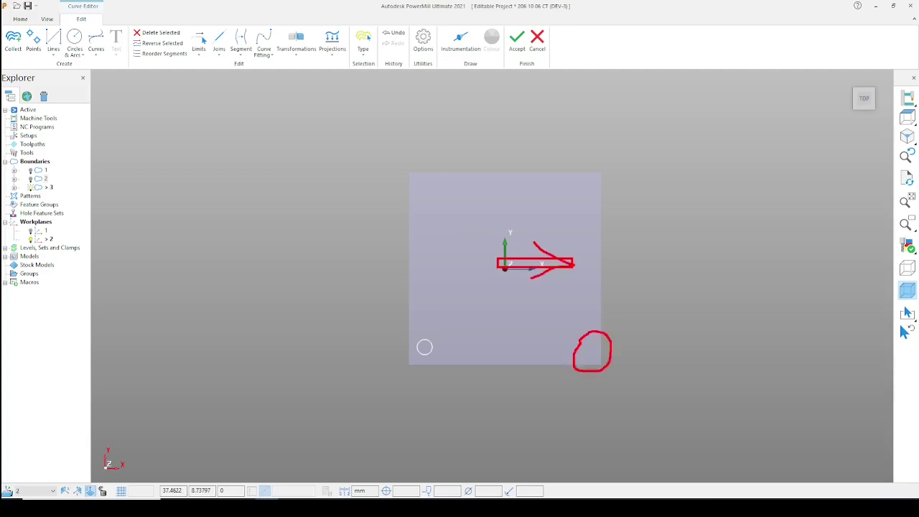
key("Escape")
Step: Mirror a copy of the front left circle in the YZ plane and close the Mirror transformation
left_click(305, 55)
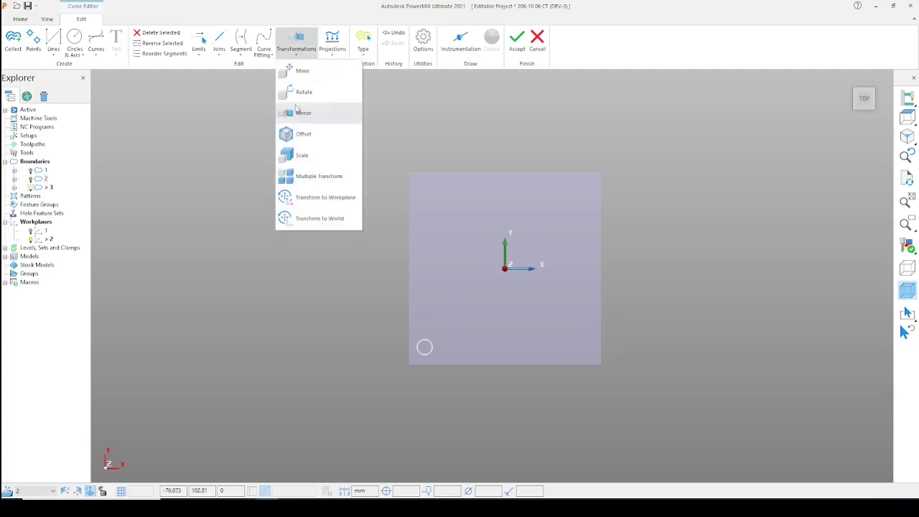
left_click(299, 112)
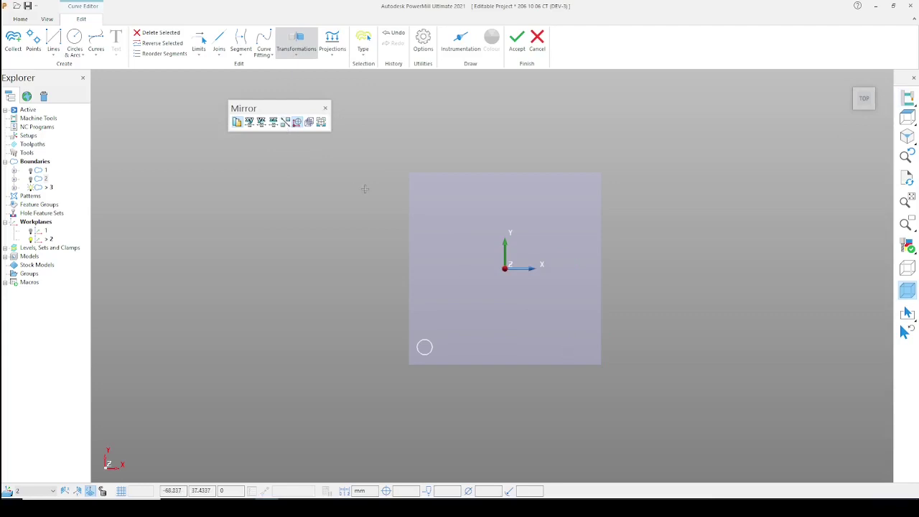
left_click(260, 123)
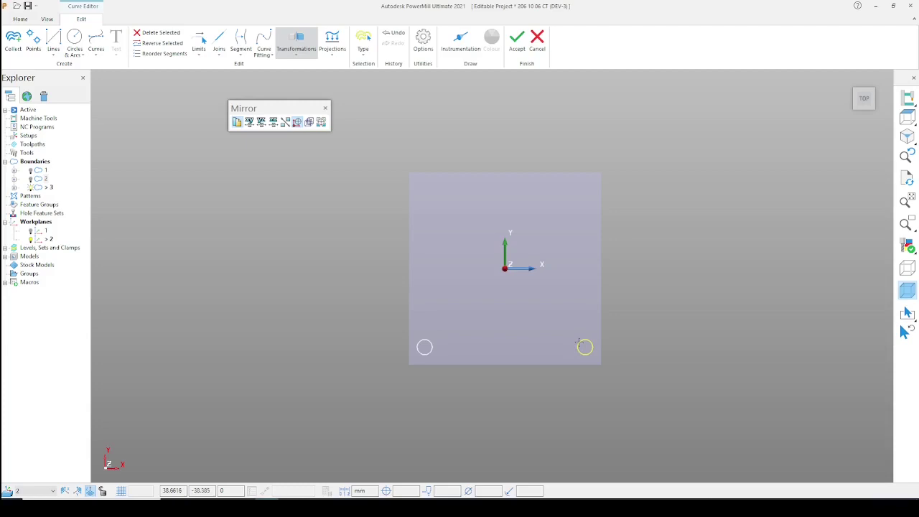
key("Escape")
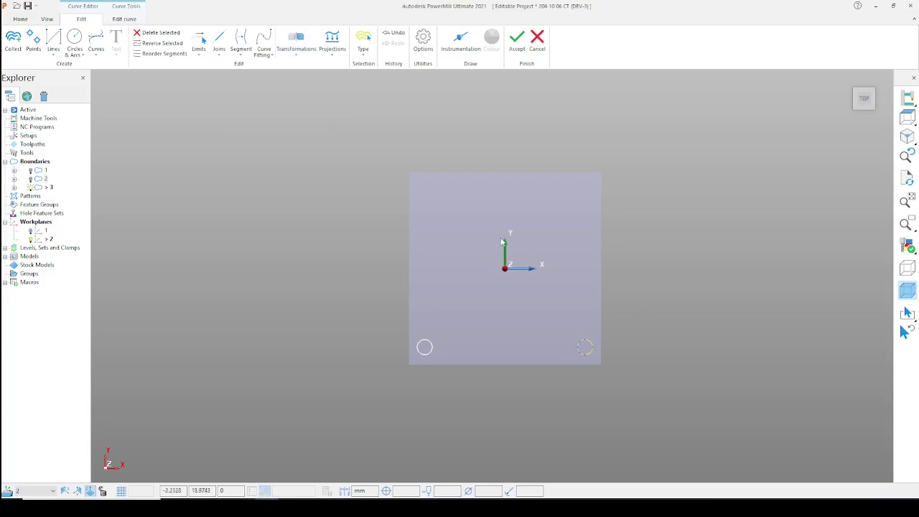
Step: Try mirroring only the front right circle in the ZX plane, and undo it
left_click(296, 40)
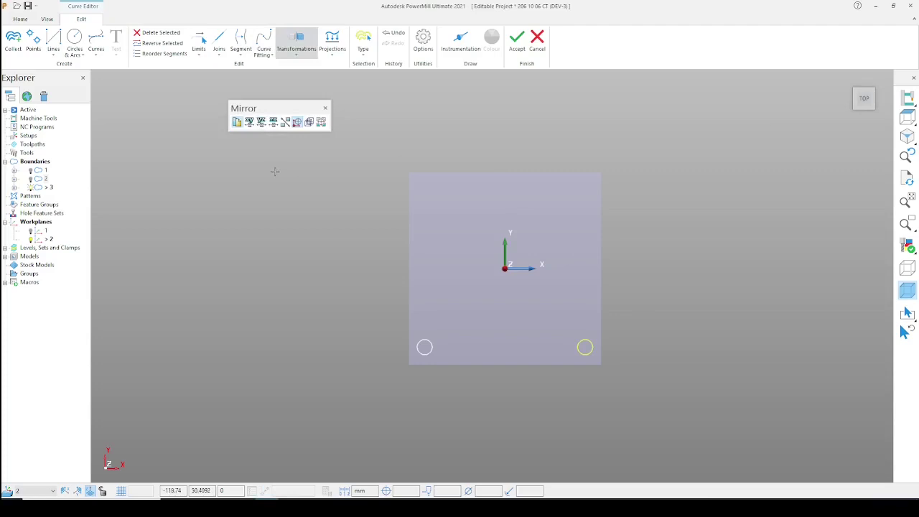
left_click(273, 122)
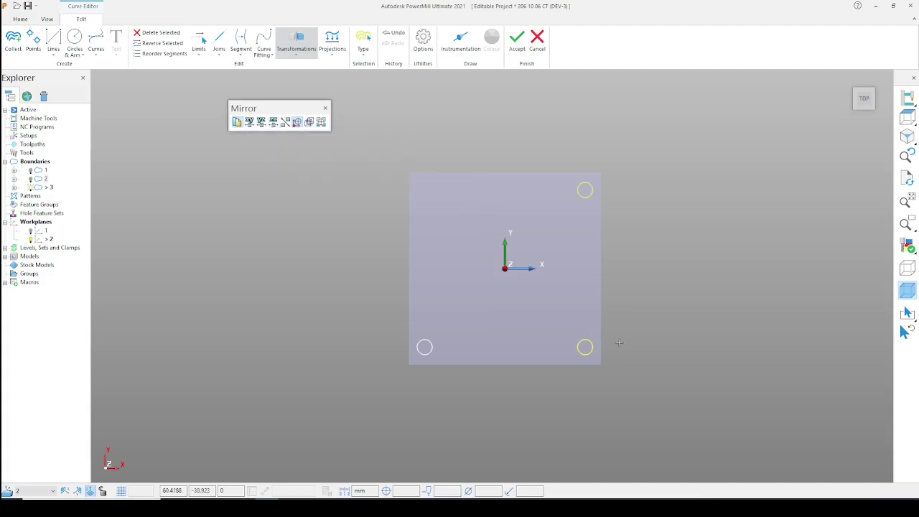
left_click_drag(608, 318, 558, 389)
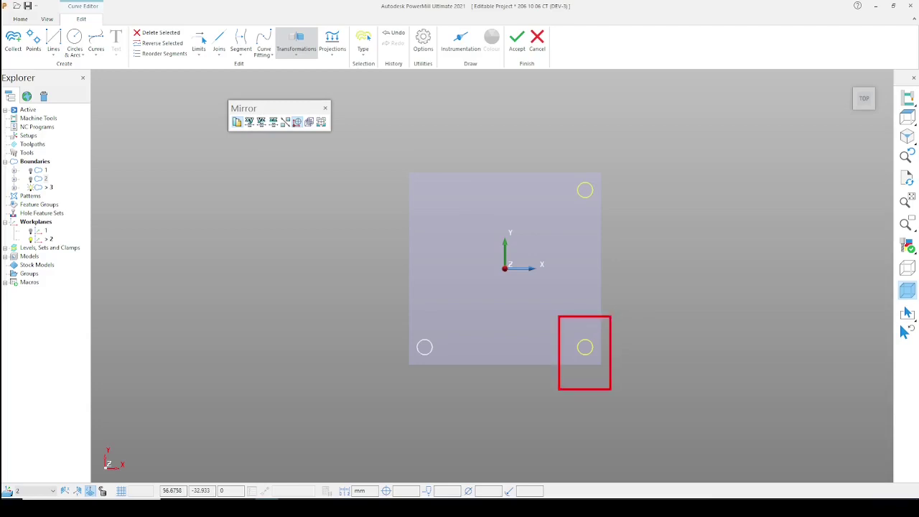
left_click_drag(609, 163, 557, 229)
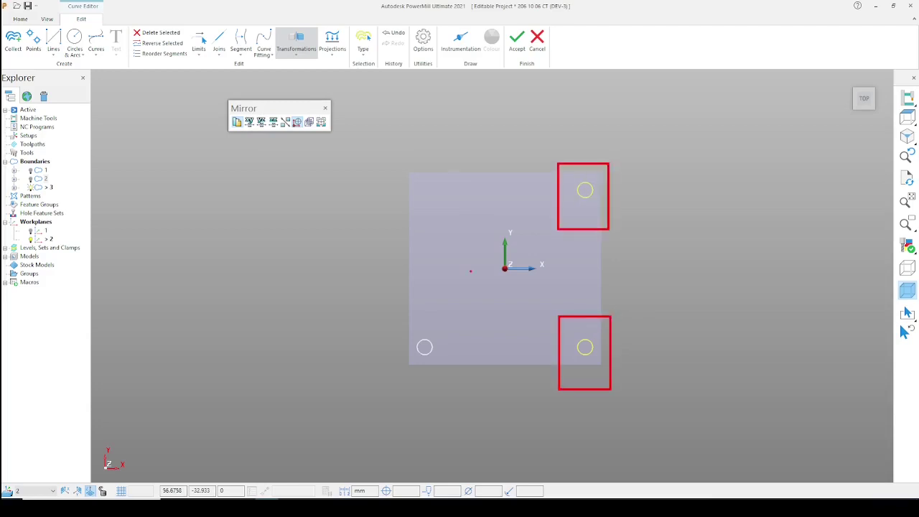
key("Escape")
left_click(392, 33)
Step: Mirror copies of both front circles in the ZX plane and check the four corners against the shaded block
left_click_drag(351, 285, 624, 388)
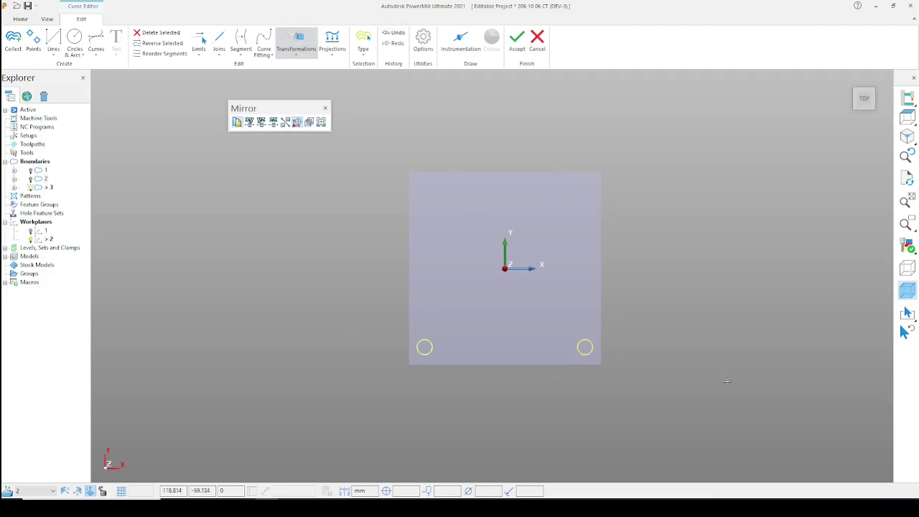
left_click(273, 122)
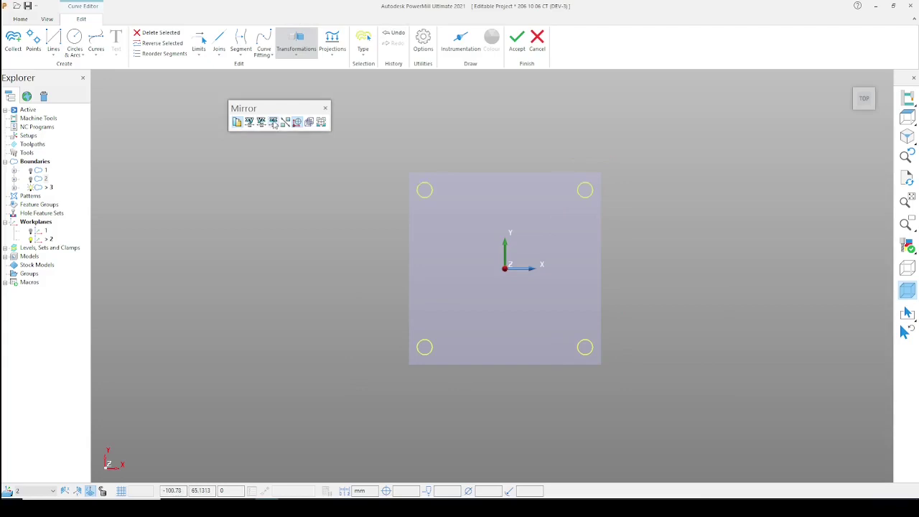
left_click(324, 108)
left_click(907, 246)
middle_click_drag(550, 218, 553, 129)
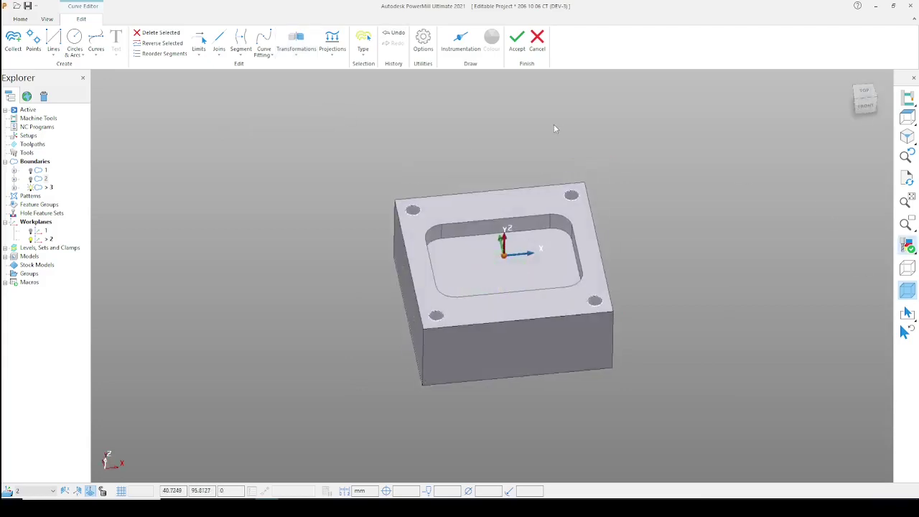
Step: Delete the two rear circles and the front right circle again, with the shaded model turned off
left_click(906, 117)
left_click(907, 246)
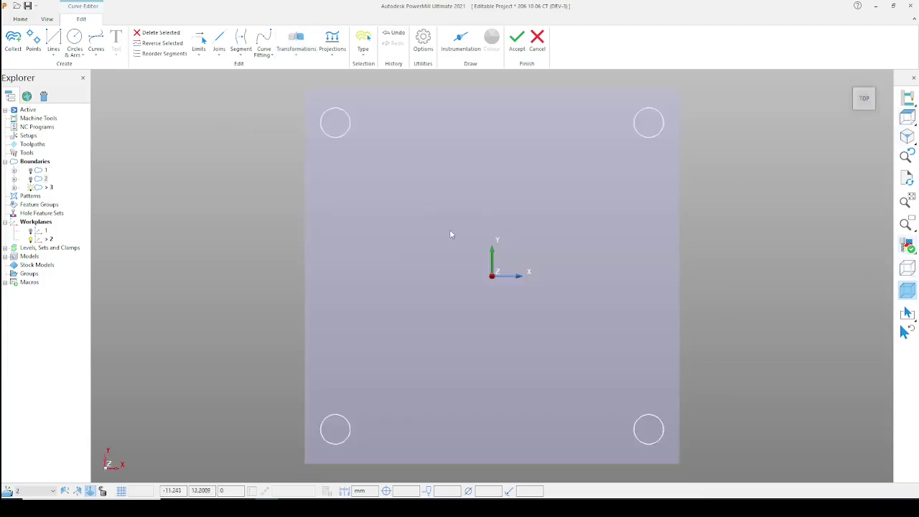
scroll(449, 229, "down", 4)
left_click_drag(328, 125, 627, 396)
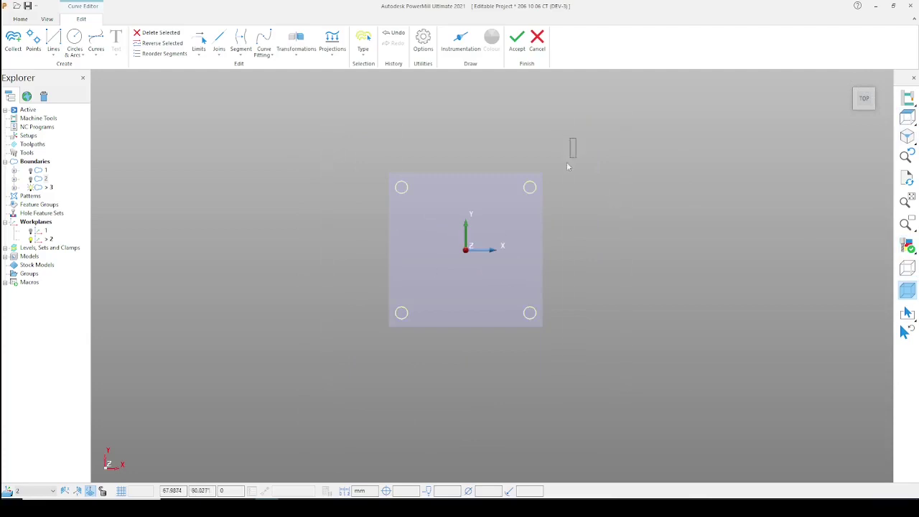
left_click_drag(567, 166, 264, 226, "ctrl")
left_click_drag(540, 239, 497, 349, "ctrl")
Step: Start a Move transformation for the remaining front left circle in top view, keeping the original and making 1 copy
left_click(907, 246)
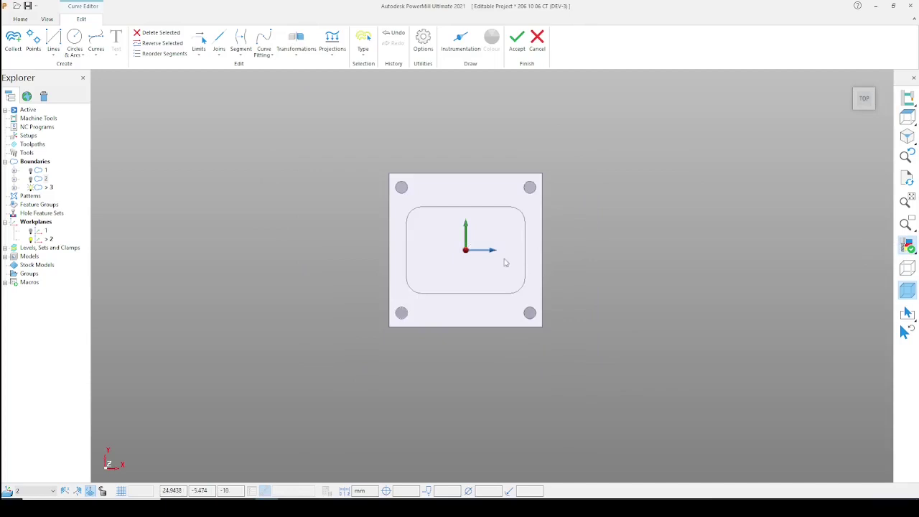
left_click(907, 246)
middle_click_drag(424, 296, 431, 173)
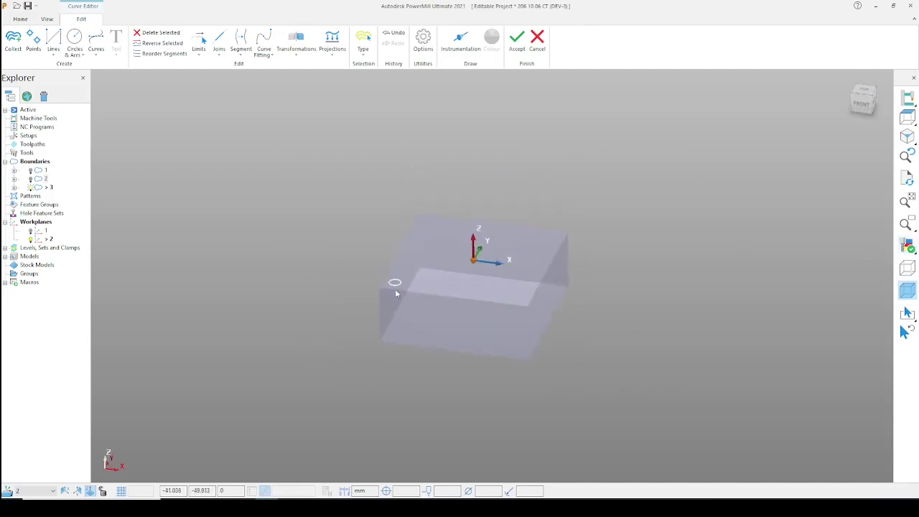
left_click(906, 117)
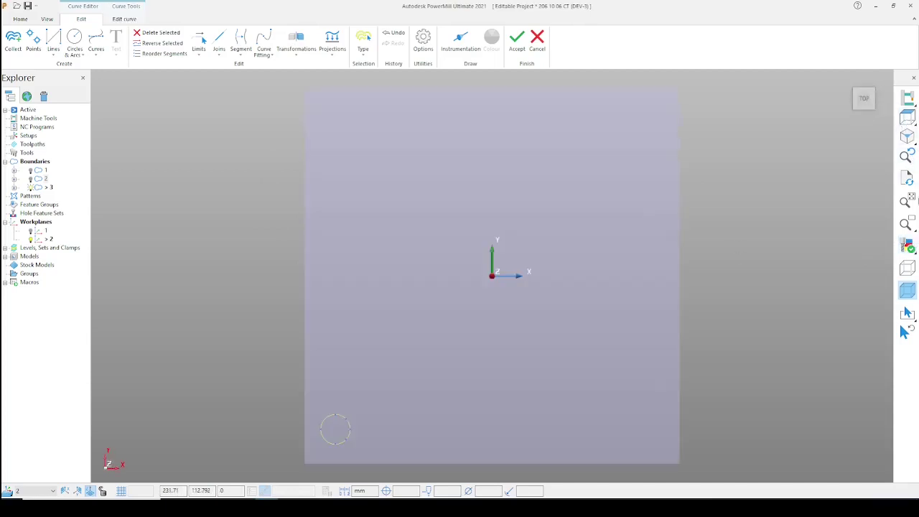
scroll(506, 262, "down", 3)
left_click(276, 202)
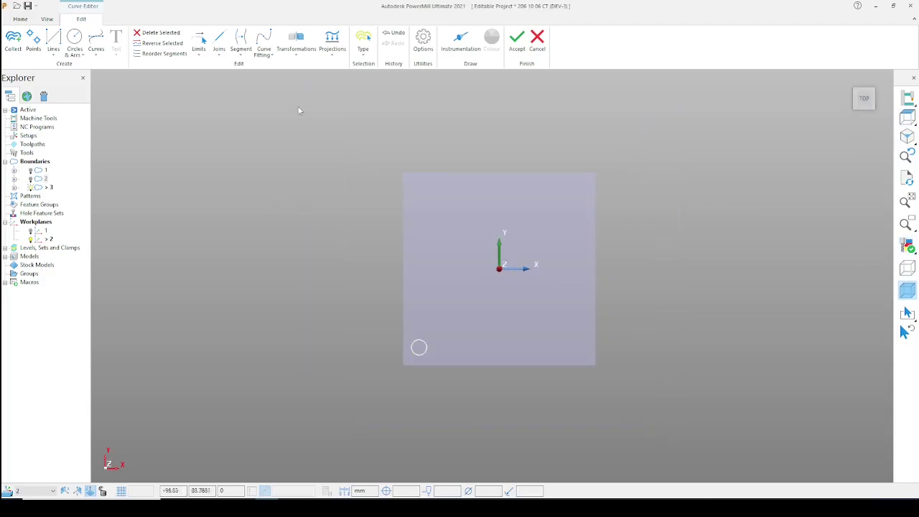
left_click(297, 60)
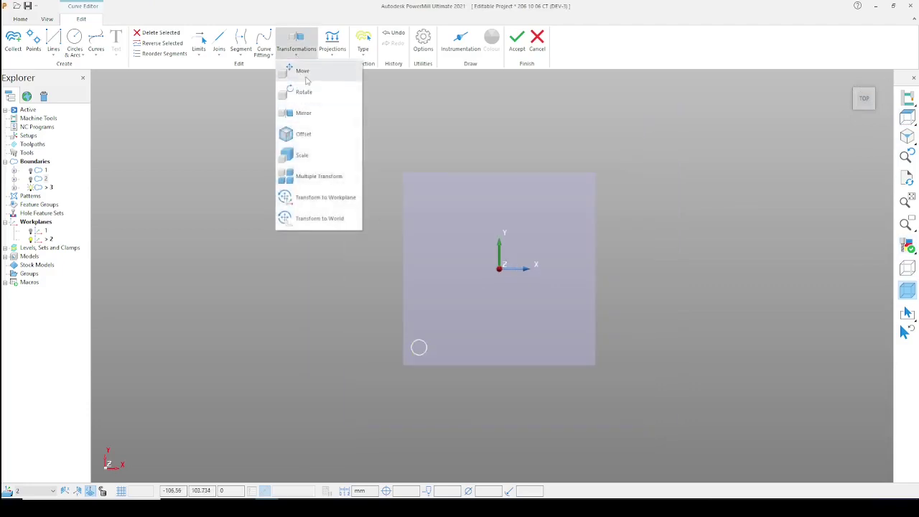
left_click(311, 78)
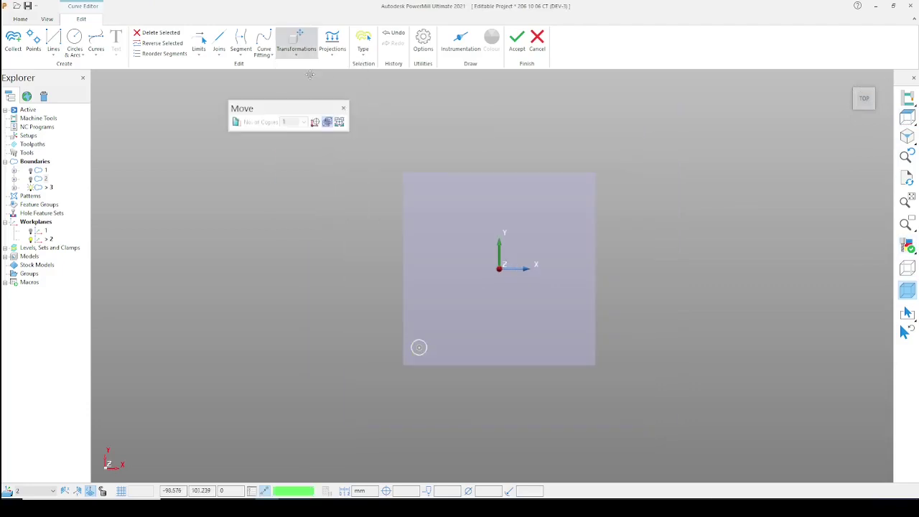
left_click(237, 123)
left_click(237, 123)
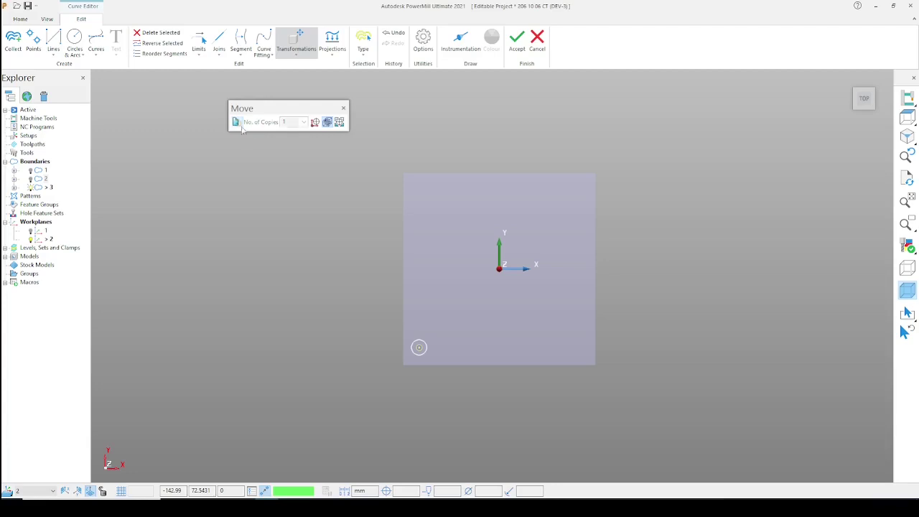
left_click(237, 123)
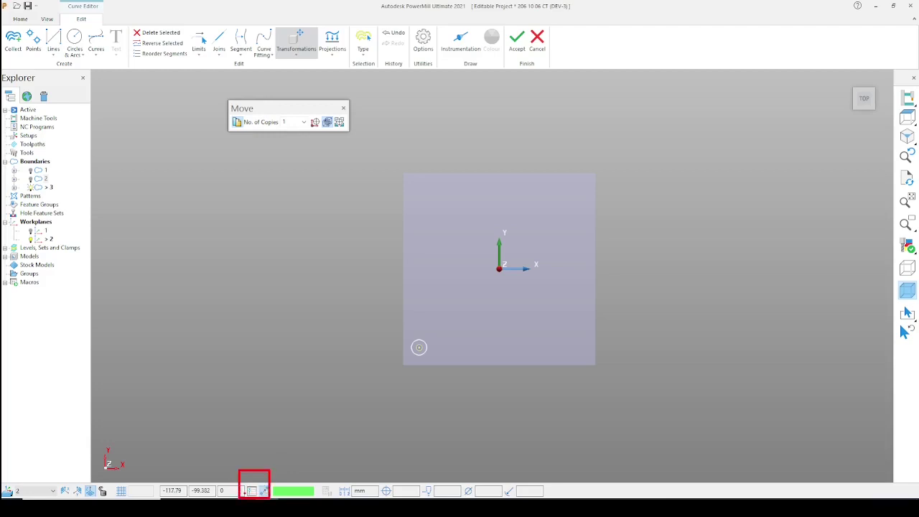
Step: Review the Circle and Between methods for entering a position, and return to Cartesian entry
left_click(253, 490)
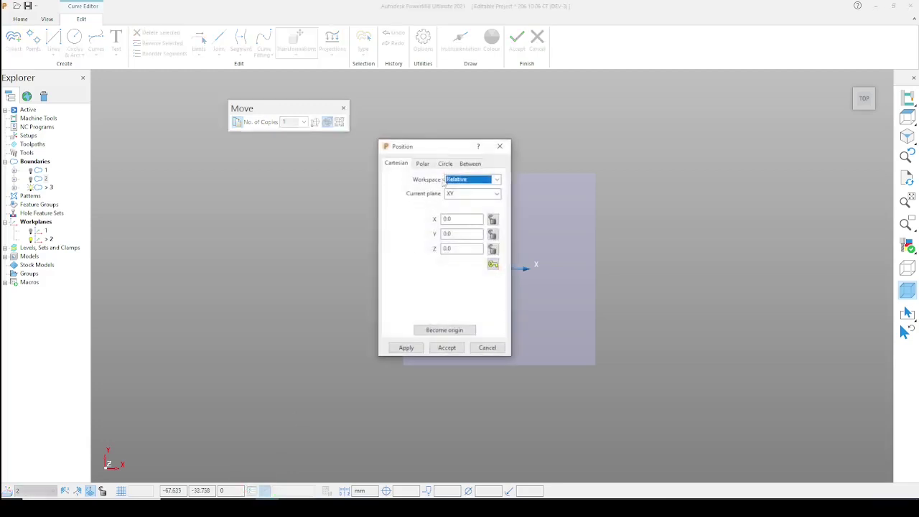
left_click_drag(414, 145, 129, 101)
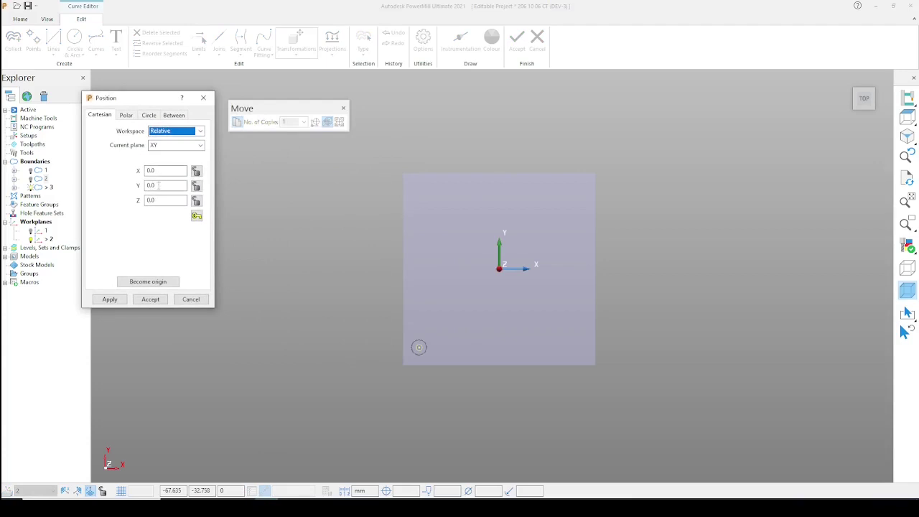
left_click(148, 115)
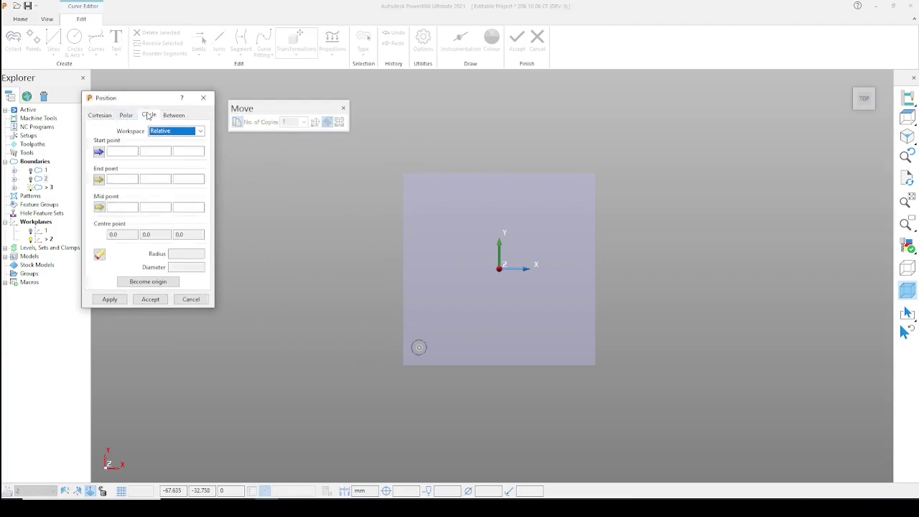
left_click(174, 115)
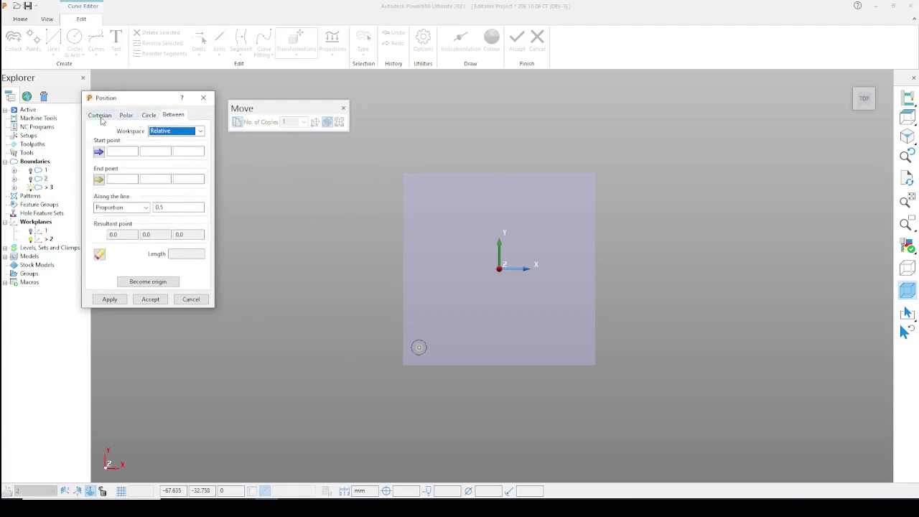
left_click(99, 115)
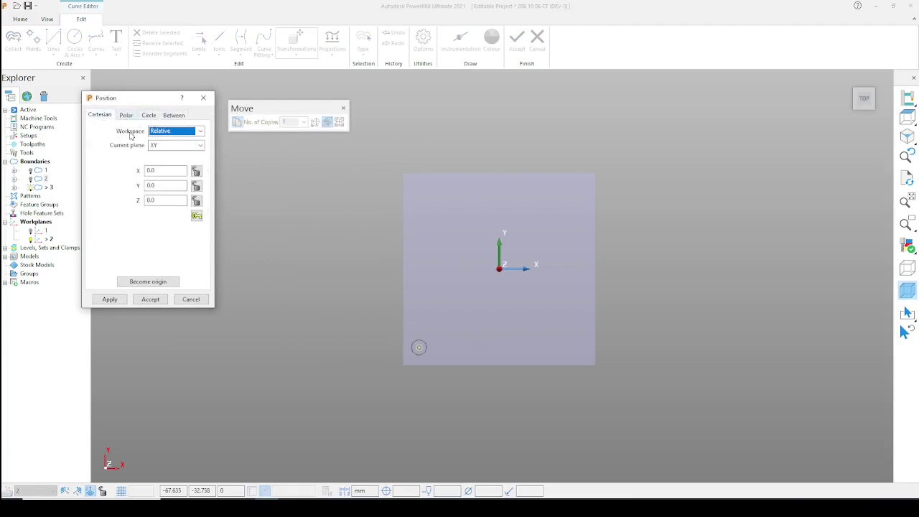
Step: Try copying the front left circle 250 mm along X in the Relative workspace, and undo the copy
double_click(159, 172)
type("250")
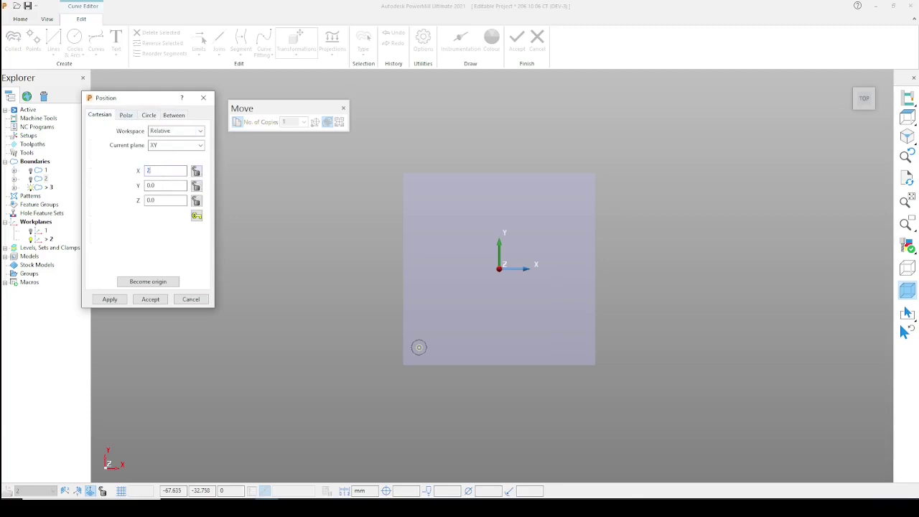
left_click(107, 299)
left_click(157, 303)
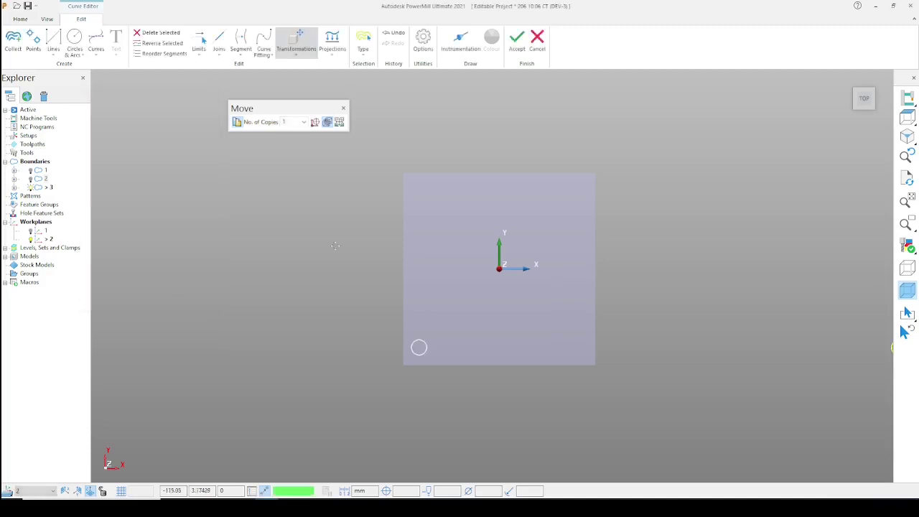
scroll(492, 201, "down", 4)
scroll(646, 269, "up", 6)
scroll(671, 263, "up", 2)
scroll(696, 255, "down", 6)
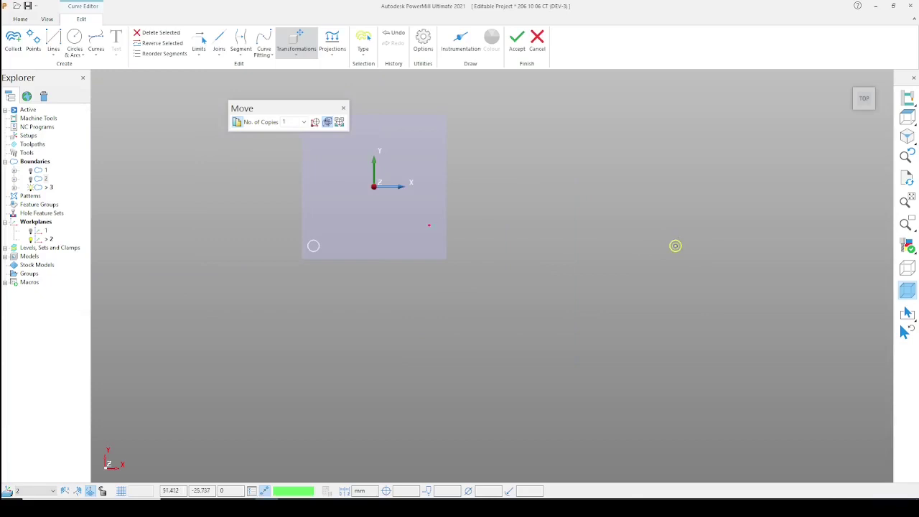
left_click(391, 37)
Step: Copy the front left circle 20 mm along X with Z set to 0, and close the Move transformation
left_click(206, 98)
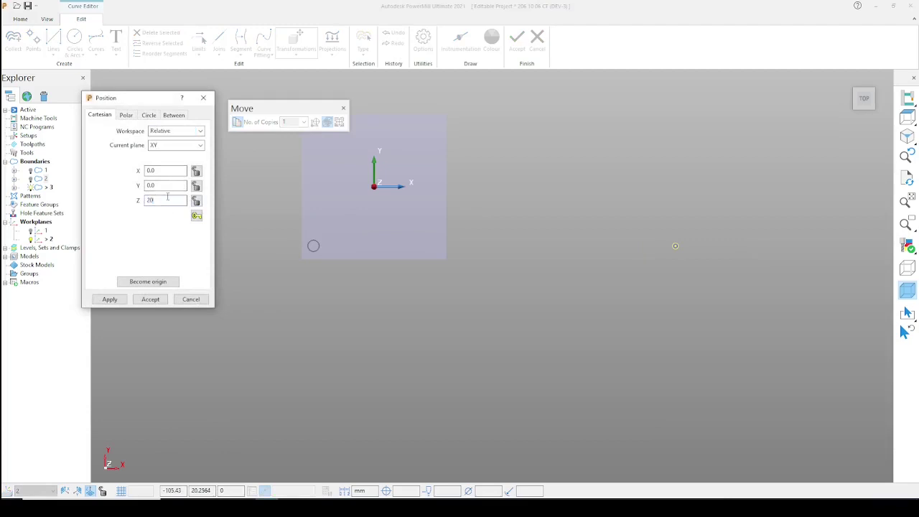
left_click(164, 170)
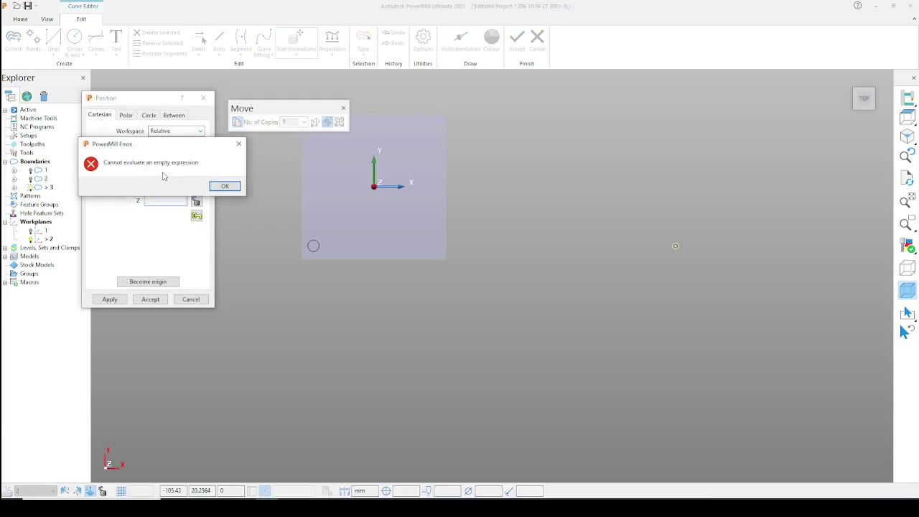
key("Return")
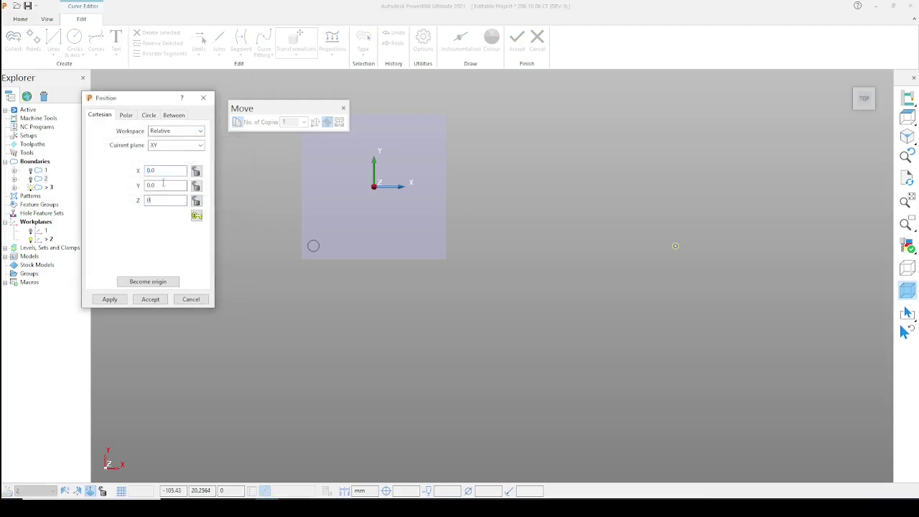
type("0")
left_click(161, 171)
type("20")
key("Return")
left_click(150, 298)
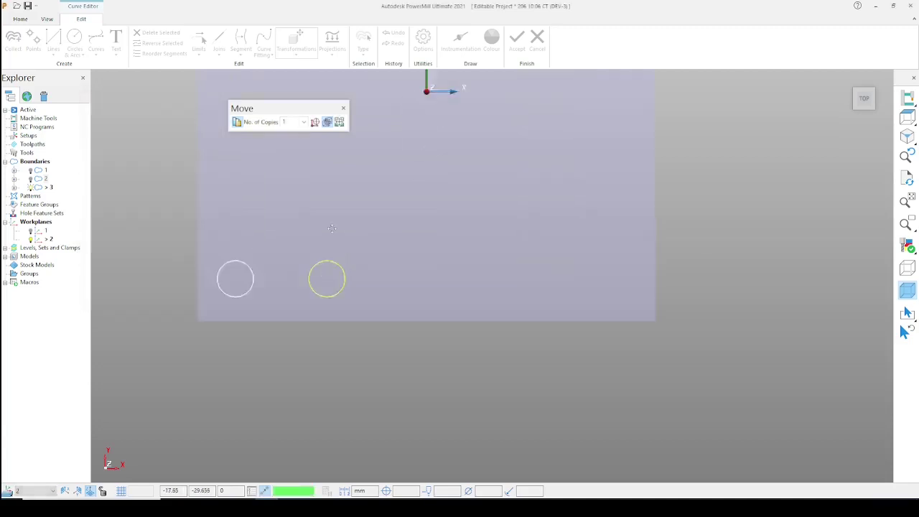
left_click(344, 108)
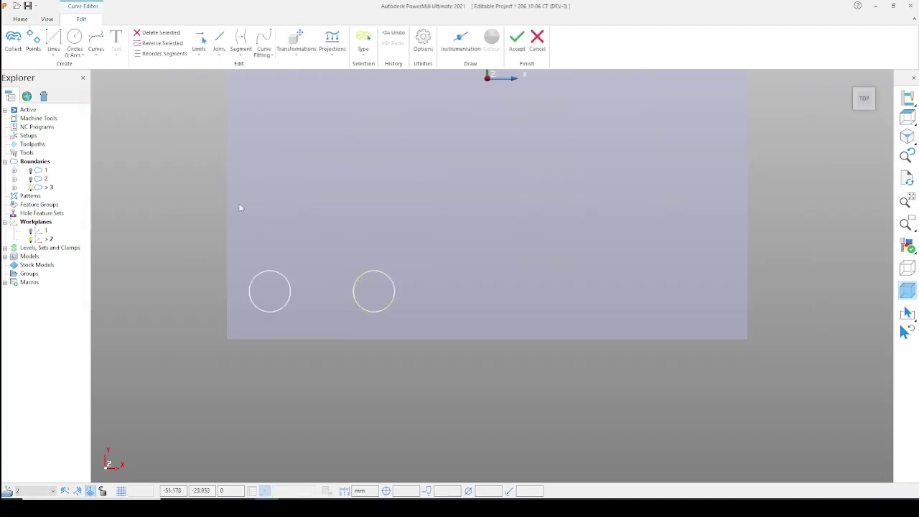
Step: Compare the original circle and its copy with the holes on the block, with the shaded model on and off
scroll(418, 249, "down", 5)
scroll(412, 237, "up", 1)
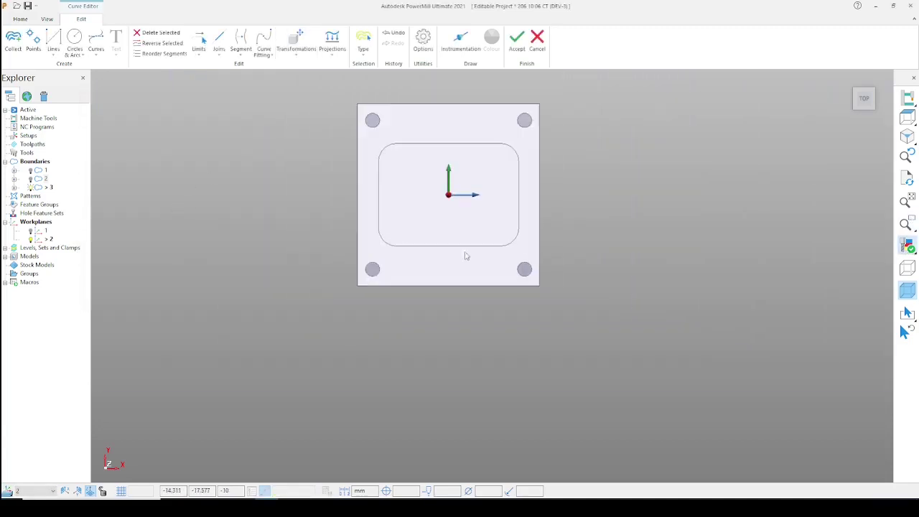
scroll(379, 247, "up", 4)
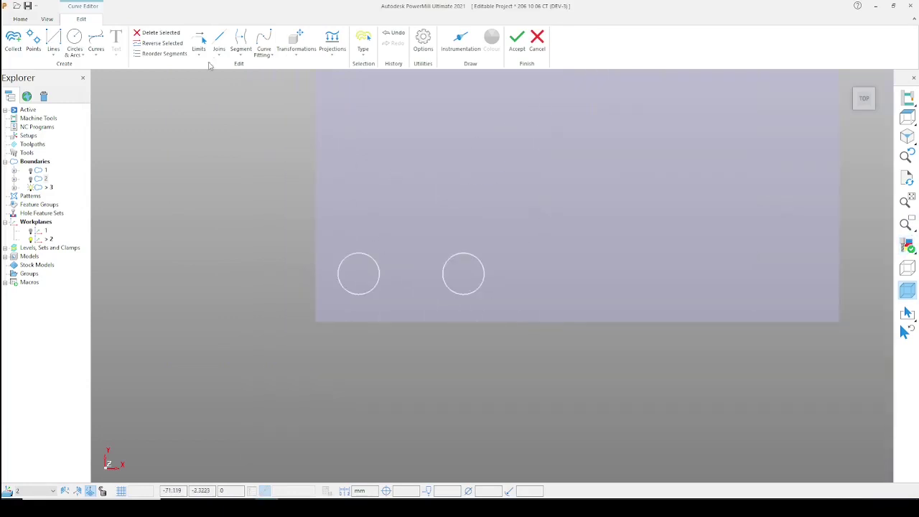
left_click(241, 47)
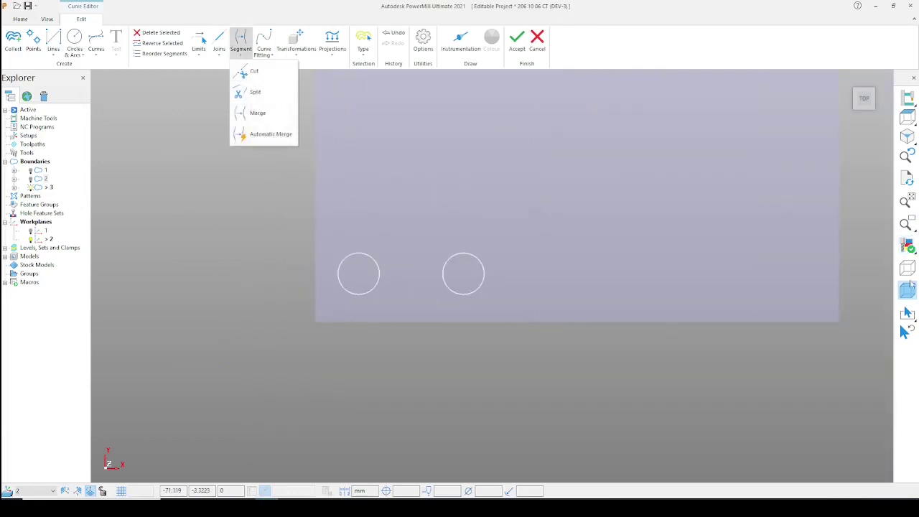
left_click(909, 247)
scroll(472, 270, "down", 5)
middle_click_drag(474, 275, 538, 152)
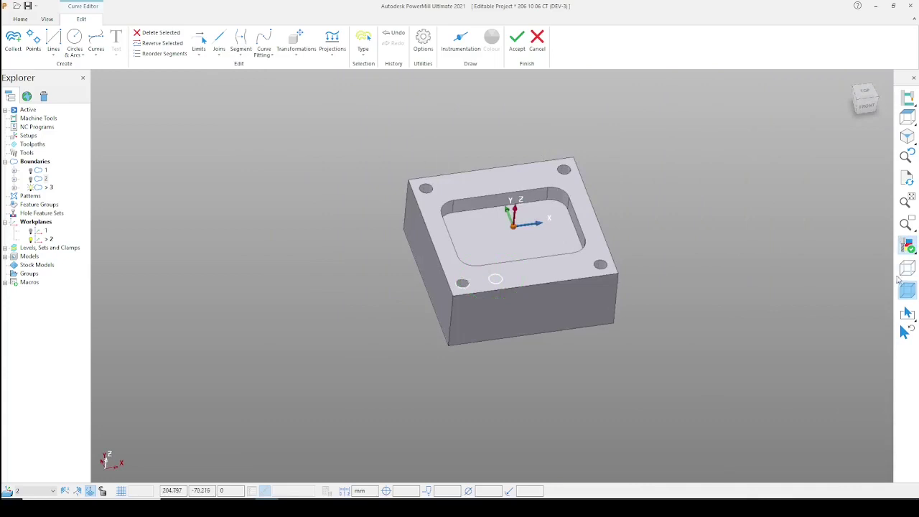
left_click(907, 246)
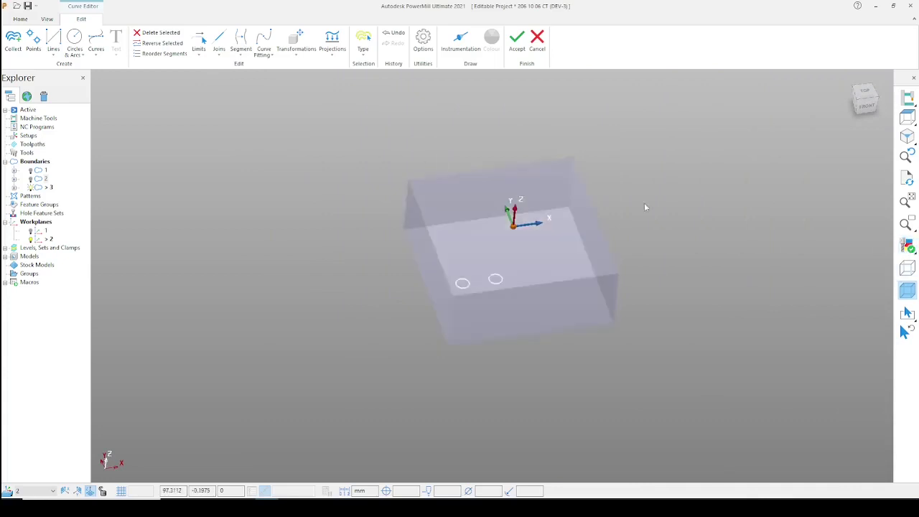
Step: Collect the outer edge and hole curves from the bottom face of the shaded block
left_click(905, 242)
left_click(13, 41)
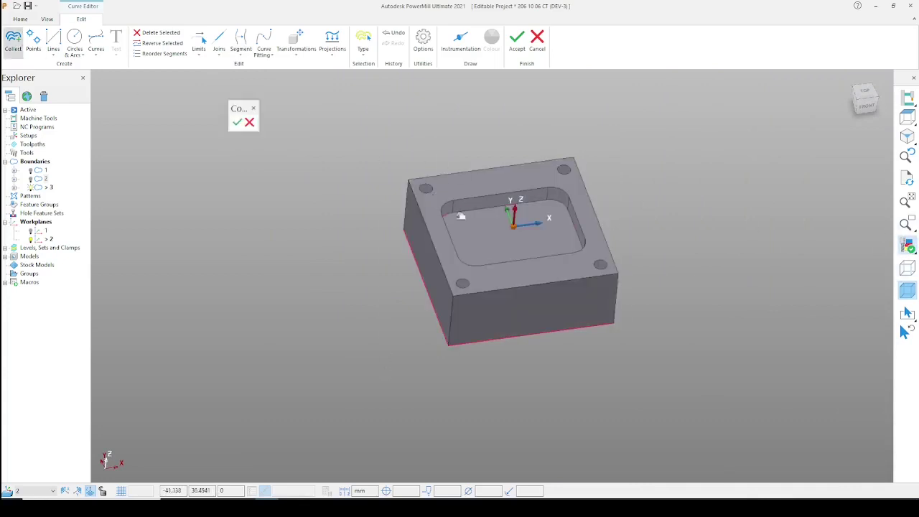
middle_click_drag(461, 215, 447, 218)
middle_click_drag(449, 253, 488, 304)
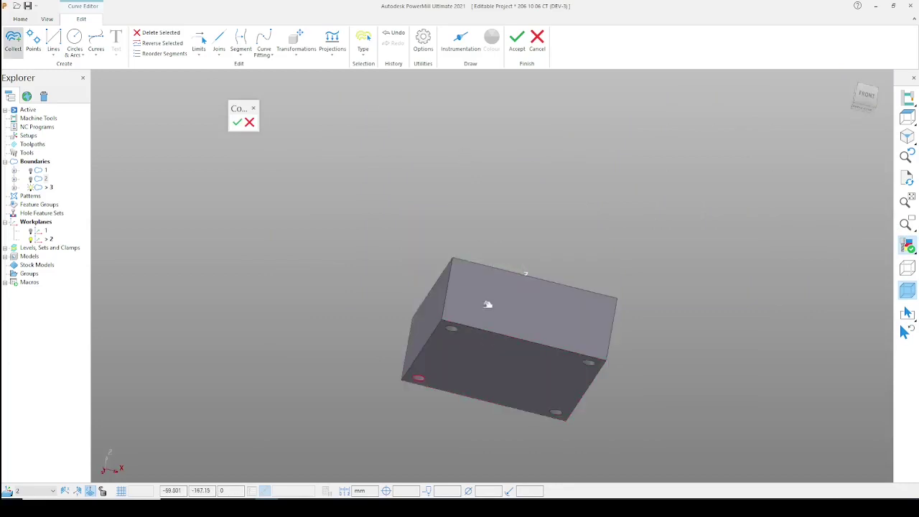
middle_click_drag(481, 353, 416, 206)
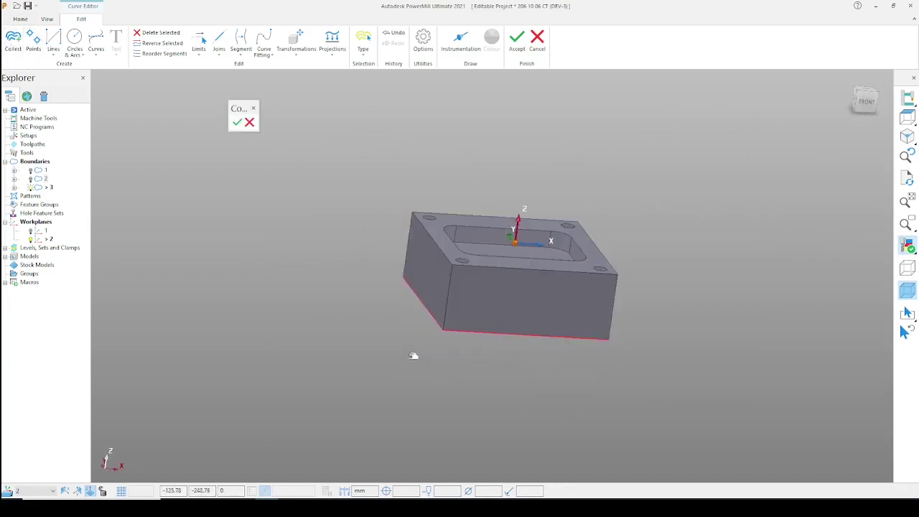
middle_click_drag(412, 355, 460, 340)
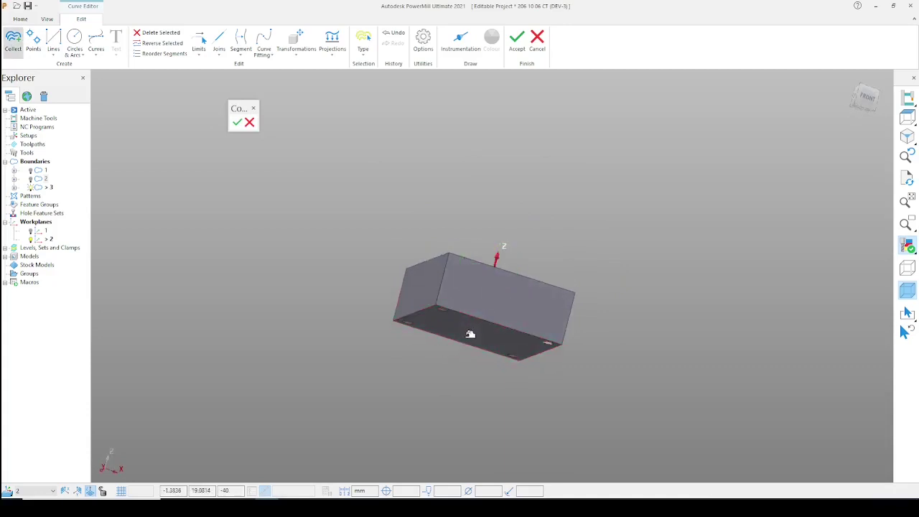
middle_click_drag(467, 322, 479, 316)
left_click(479, 316)
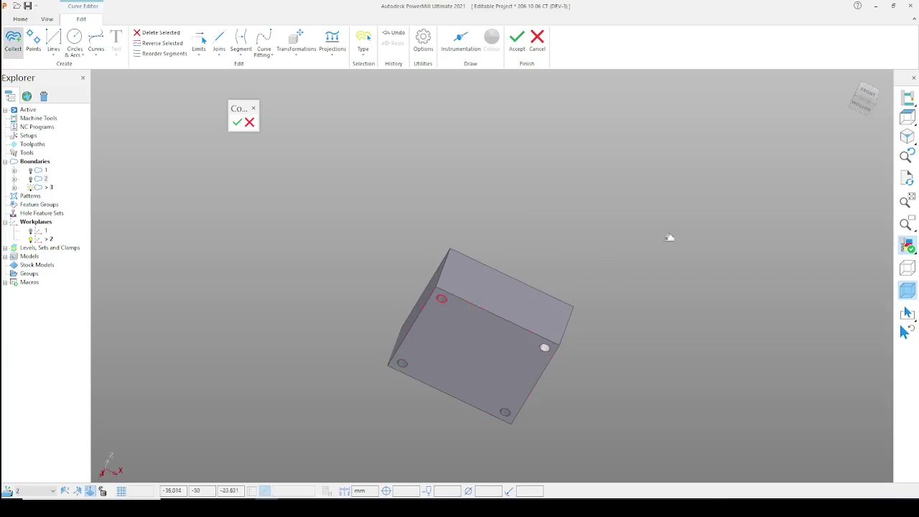
left_click(238, 122)
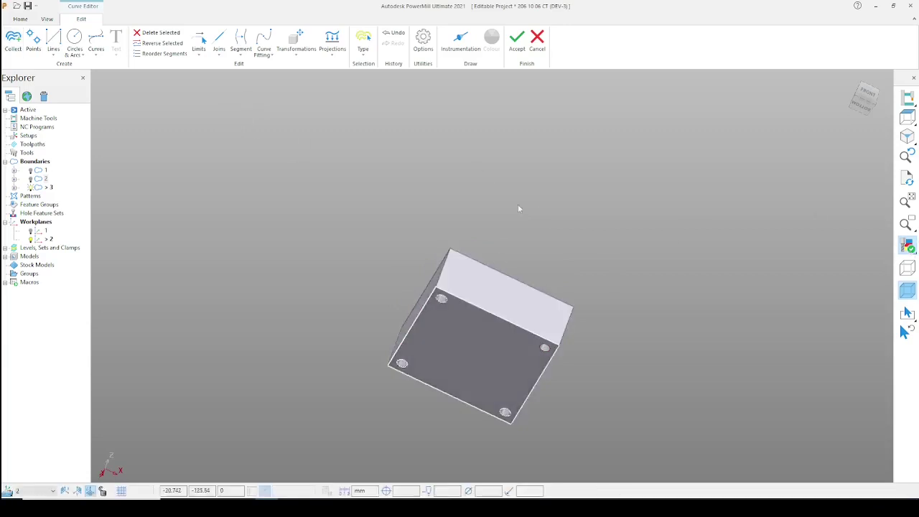
Step: Flatten the collected rectangular outline of the bottom face and check its position on the shaded block
left_click(908, 250)
left_click(909, 250)
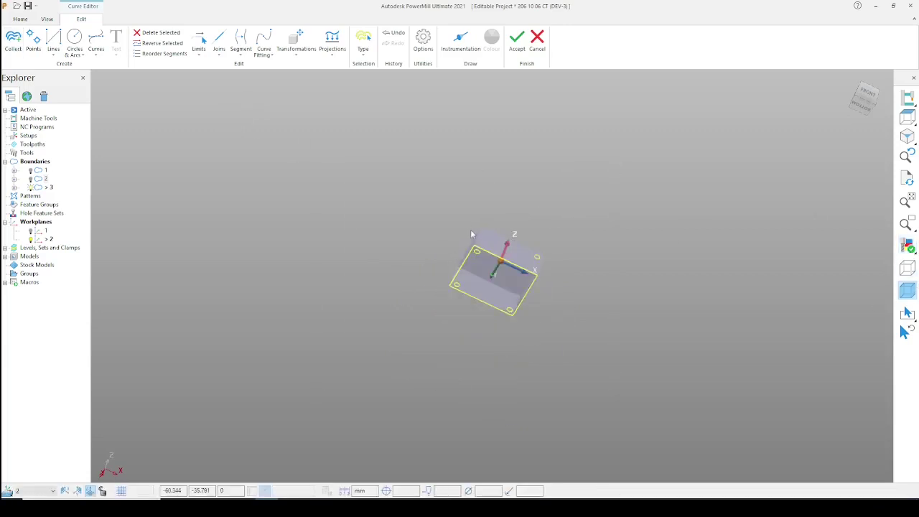
left_click(470, 321)
left_click(332, 51)
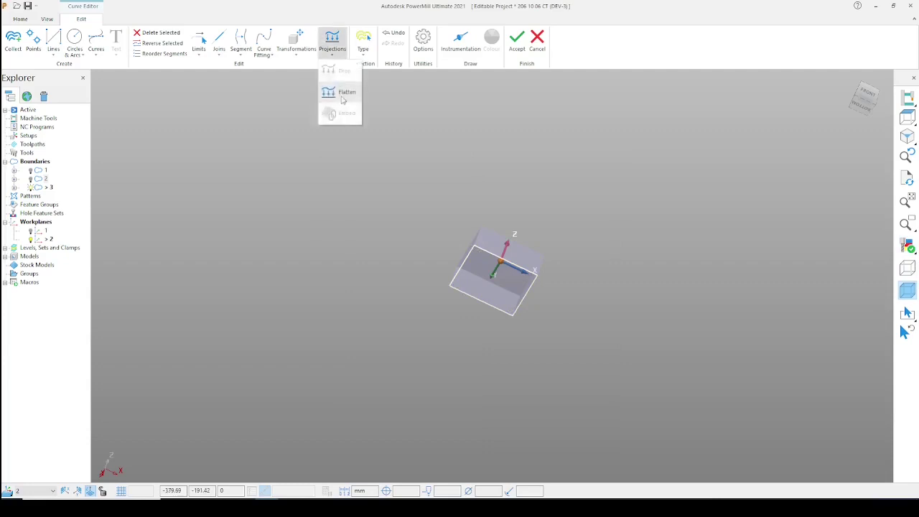
left_click(335, 92)
left_click(907, 245)
middle_click_drag(452, 266, 446, 350)
scroll(505, 243, "up", 5)
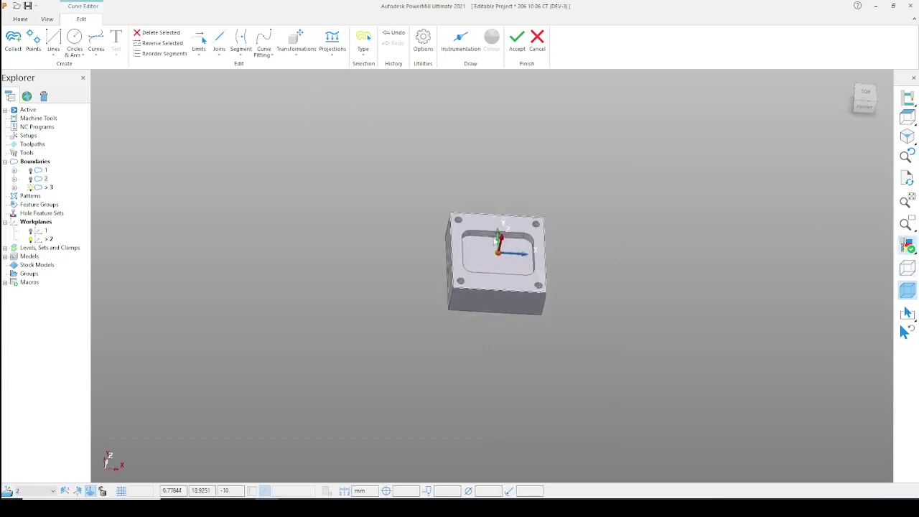
Step: Split the flattened rectangular outline into individual segments, viewing the block from the top
left_click(906, 118)
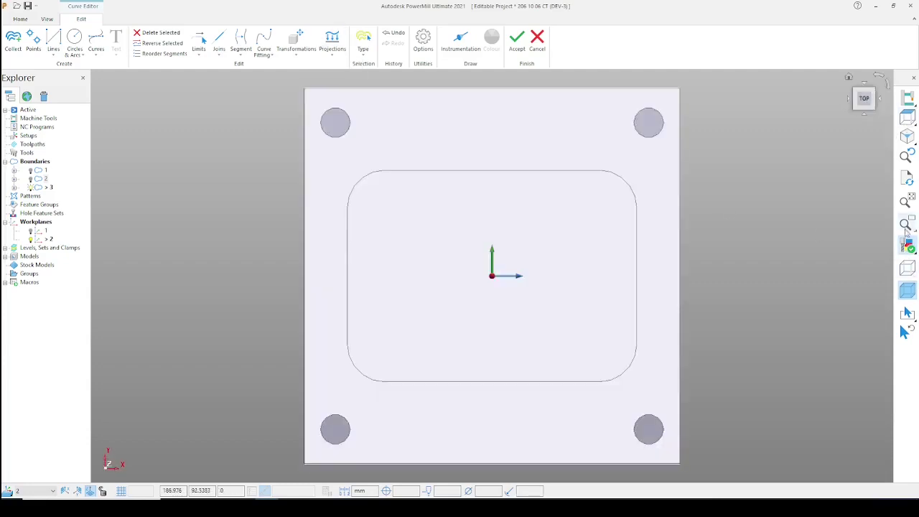
left_click(907, 246)
scroll(472, 237, "down", 2)
left_click(241, 49)
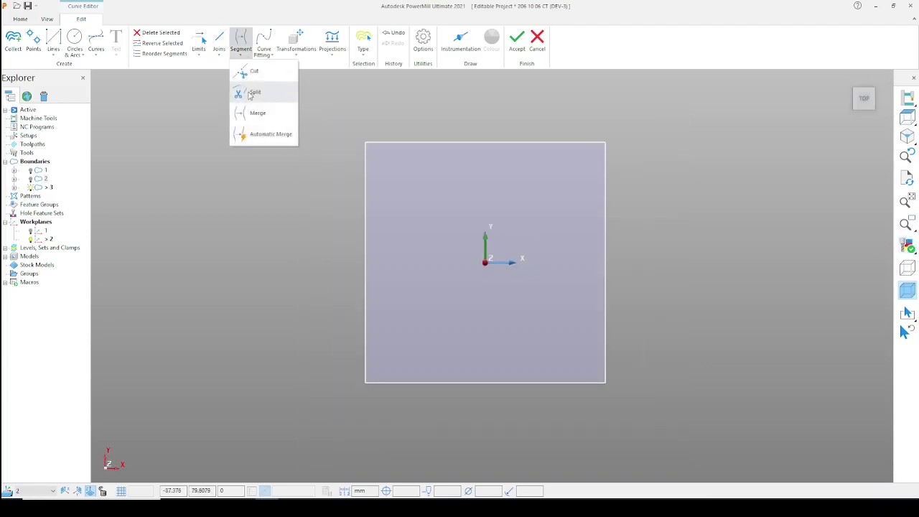
left_click(248, 94)
left_click(445, 140)
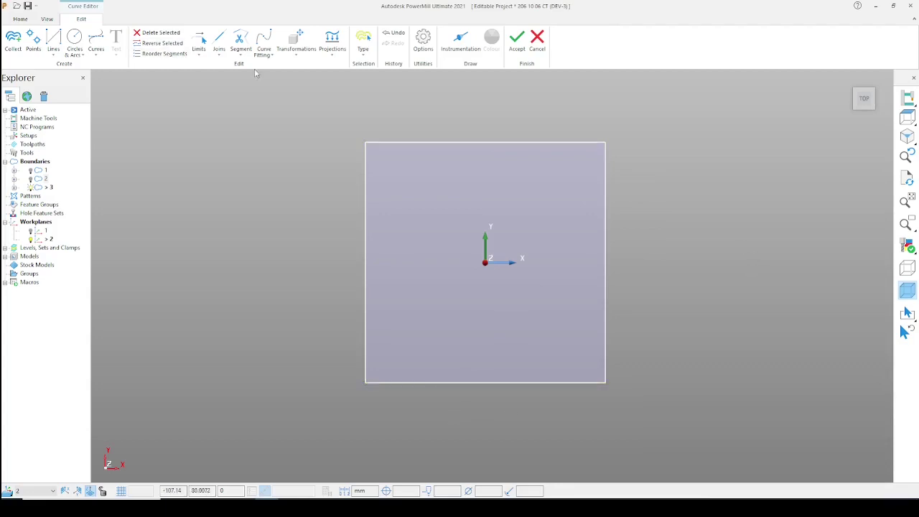
left_click(242, 50)
Step: Accept the curve edits, agree to close the open segments, and reopen the outline of boundary 3 in the Curve Editor
left_click(517, 40)
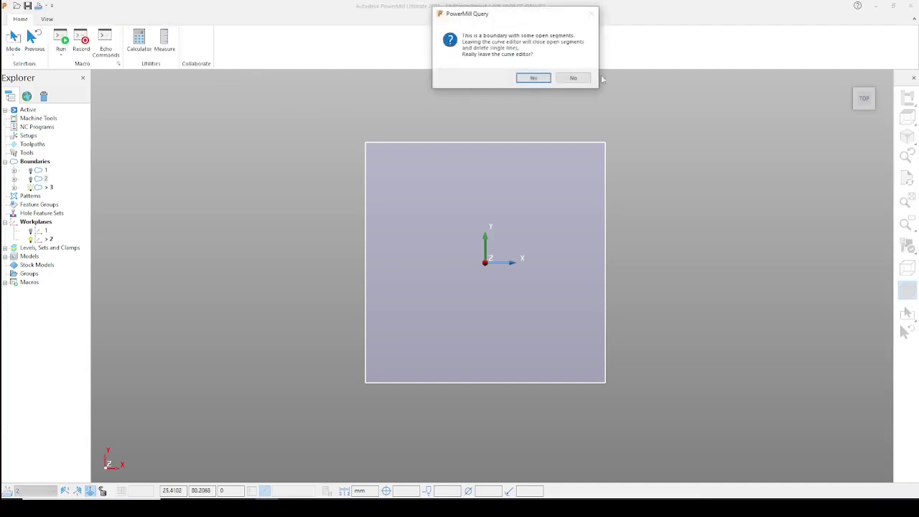
left_click(535, 78)
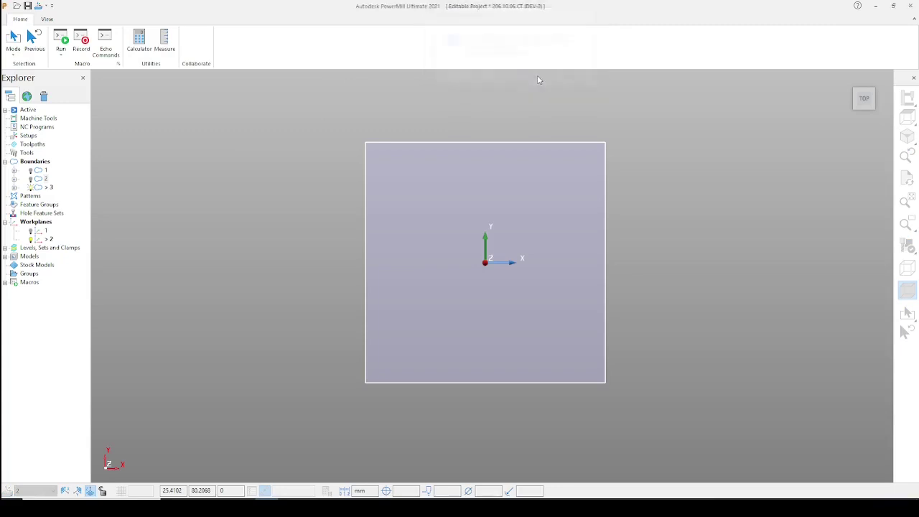
double_click(483, 148)
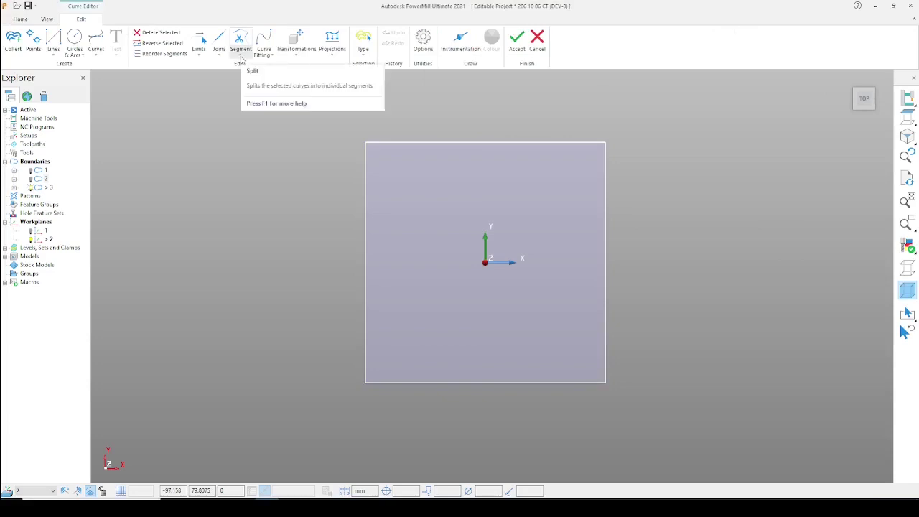
Step: Merge the segments of the rectangular outline into a single curve and deselect it
left_click(241, 57)
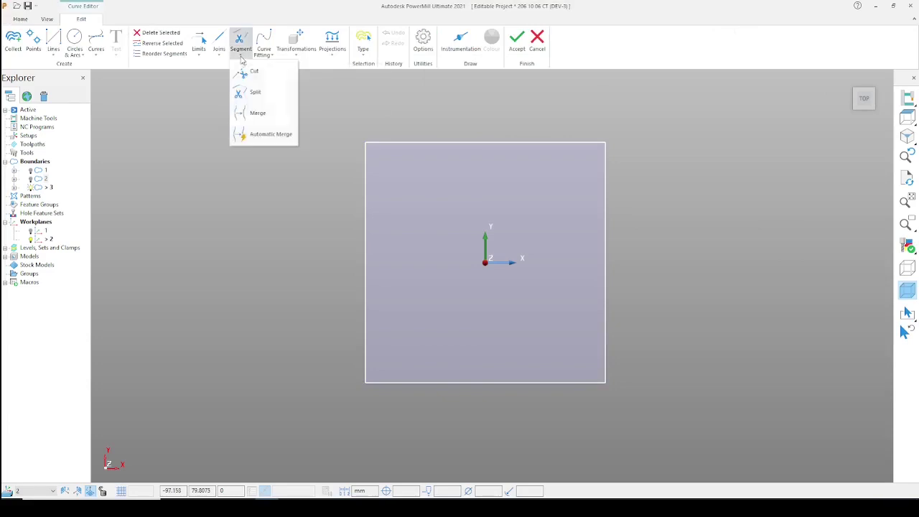
left_click(263, 115)
left_click(323, 133)
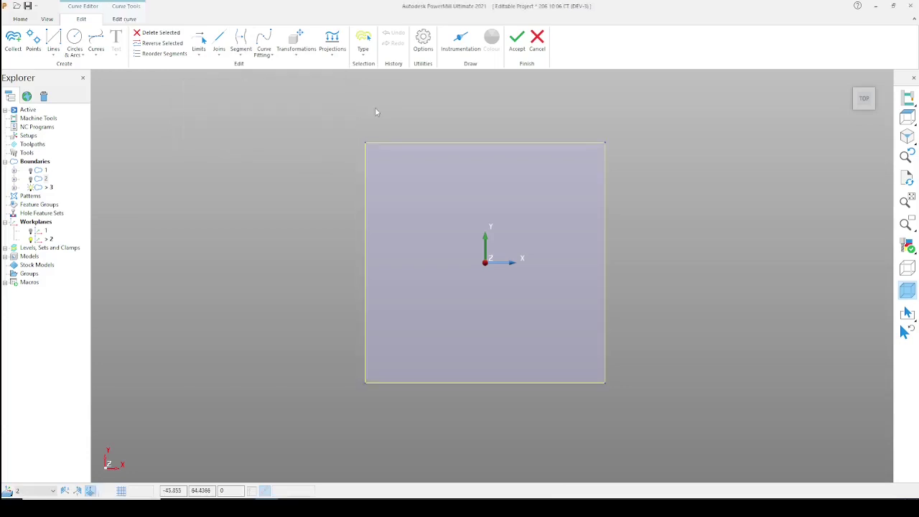
left_click(375, 112)
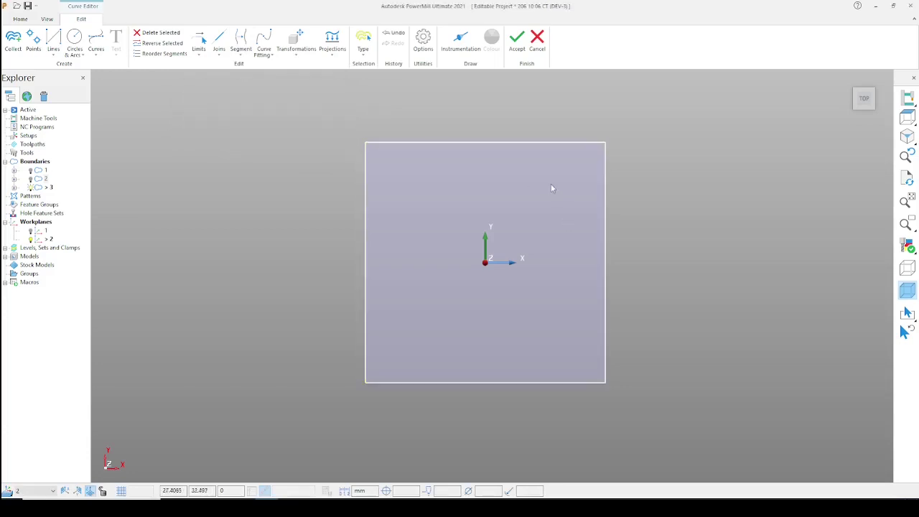
Step: Rotate the rectangular outline about the workplane origin by 45 degrees and again by 90 degrees
left_click(297, 54)
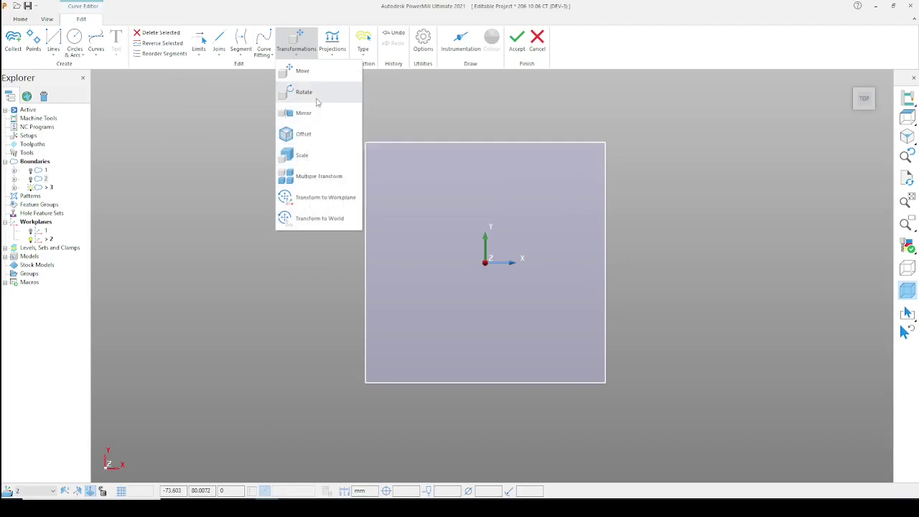
left_click(320, 101)
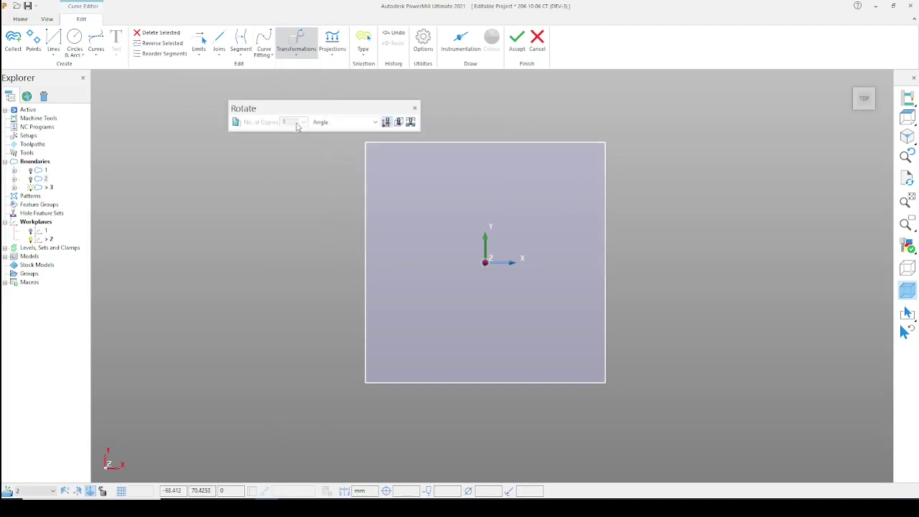
left_click(374, 122)
left_click(345, 122)
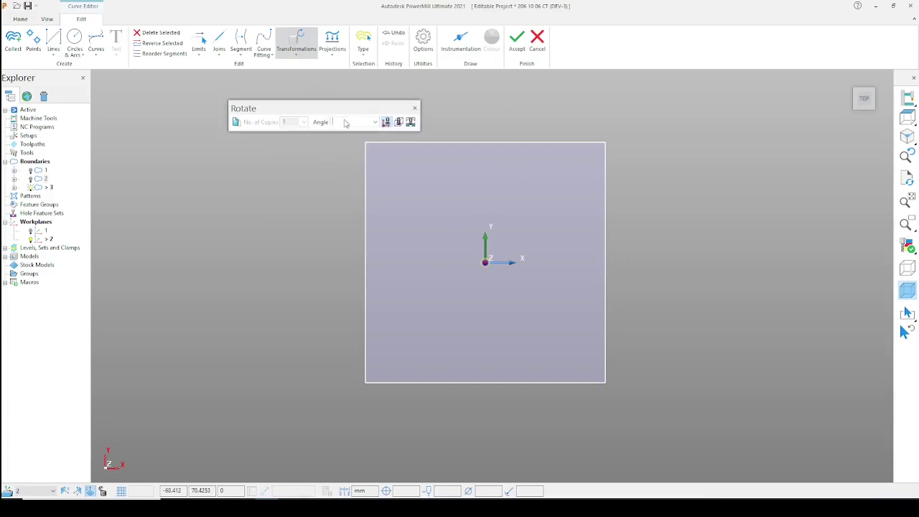
key("Return")
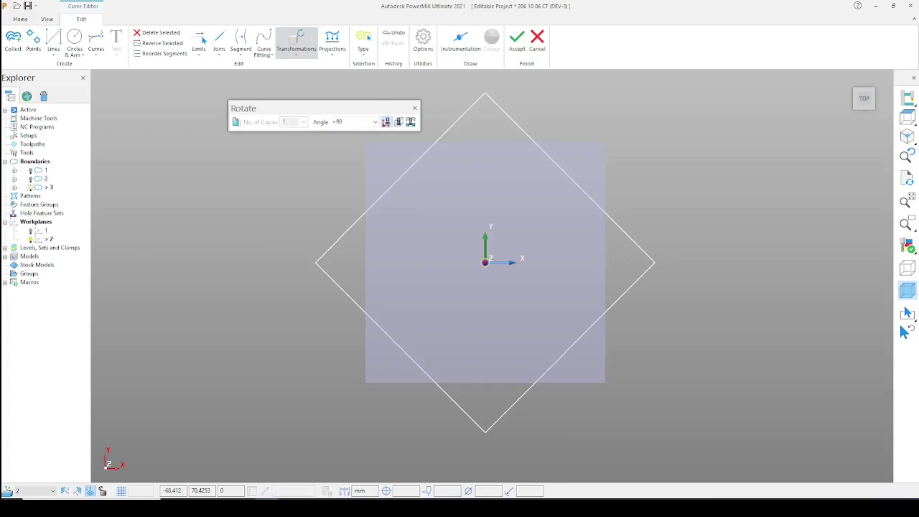
type("90")
key("Return")
Step: Rotate the rectangular outline by -45 degrees and close the Rotate transformation
left_click(374, 122)
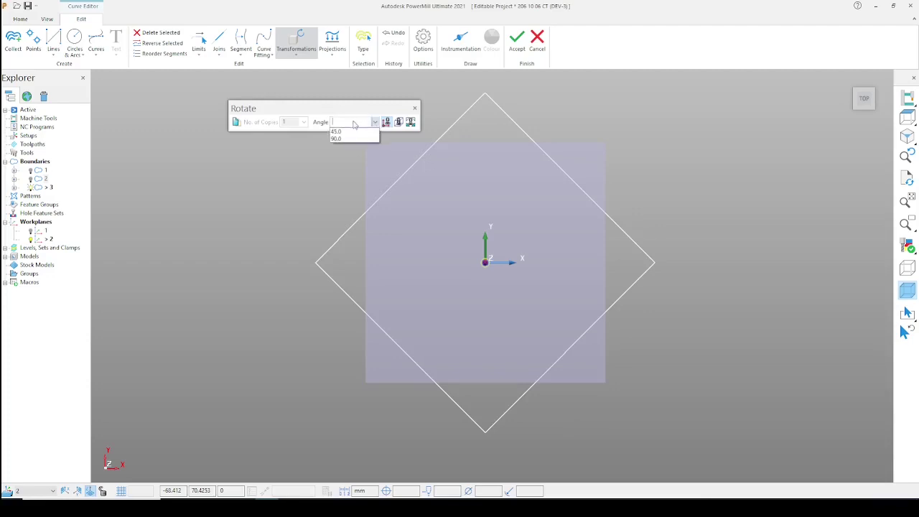
left_click(352, 123)
type("-4")
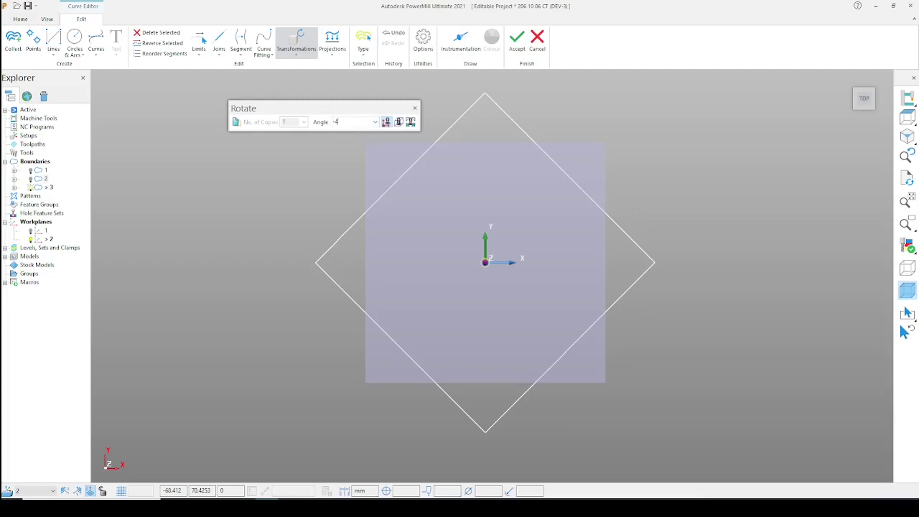
type("5")
key("Return")
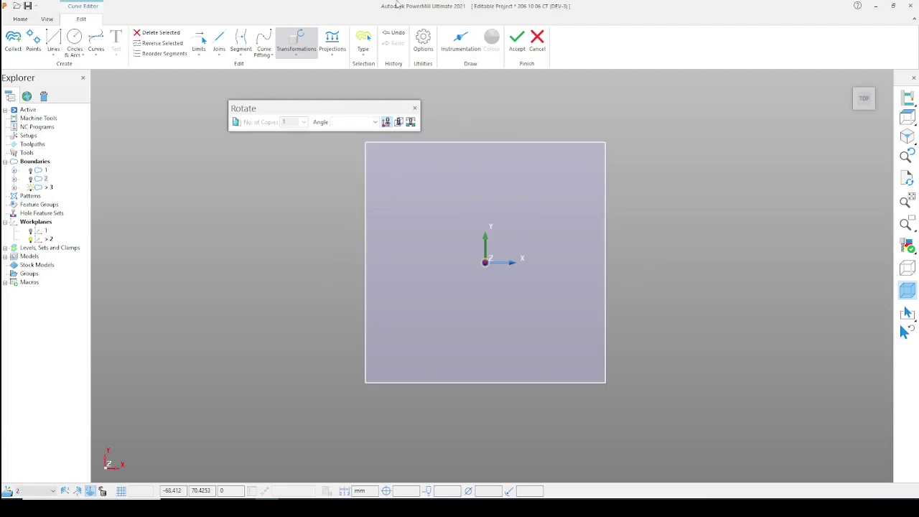
left_click(415, 108)
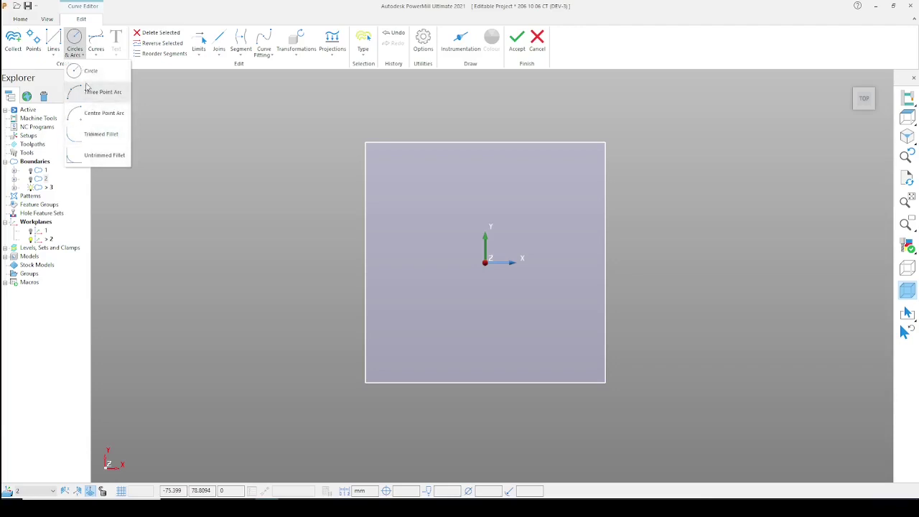
Step: Create a circle of radius 10 mm centred on the workplane origin
left_click(87, 71)
left_click(484, 264)
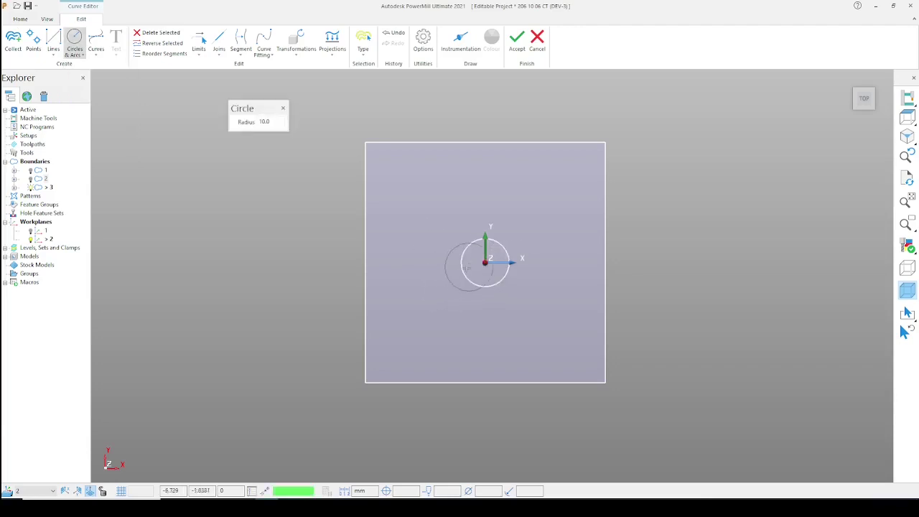
key("Escape")
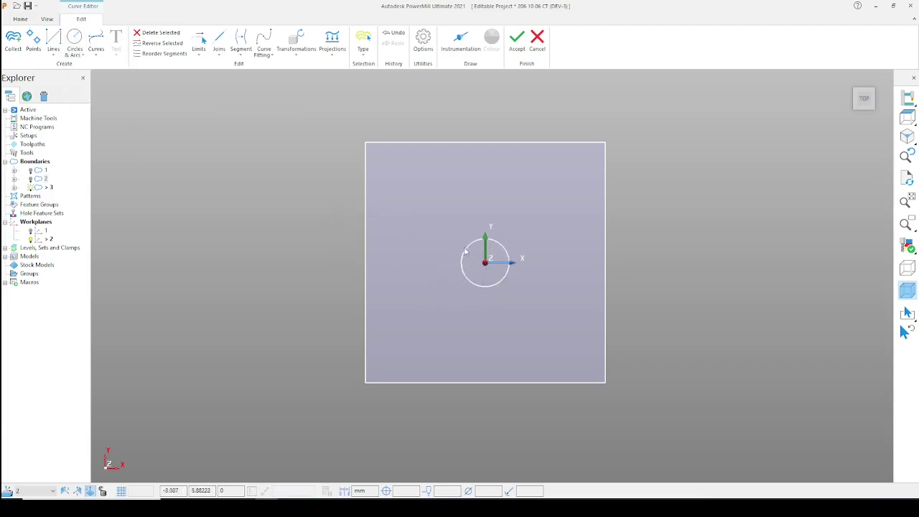
Step: Set the central circle's radius to 20 mm in the Arc Editor
double_click(463, 252)
left_click(90, 31)
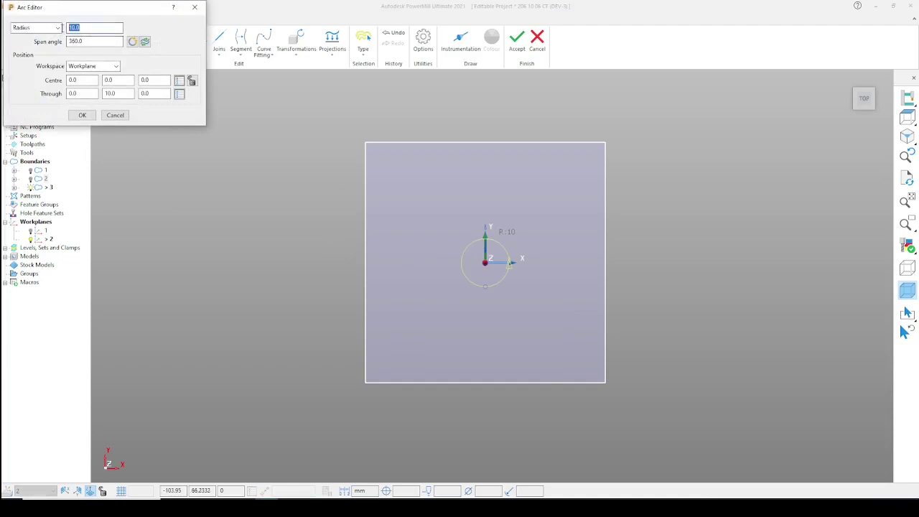
left_click(84, 41)
left_click(107, 28)
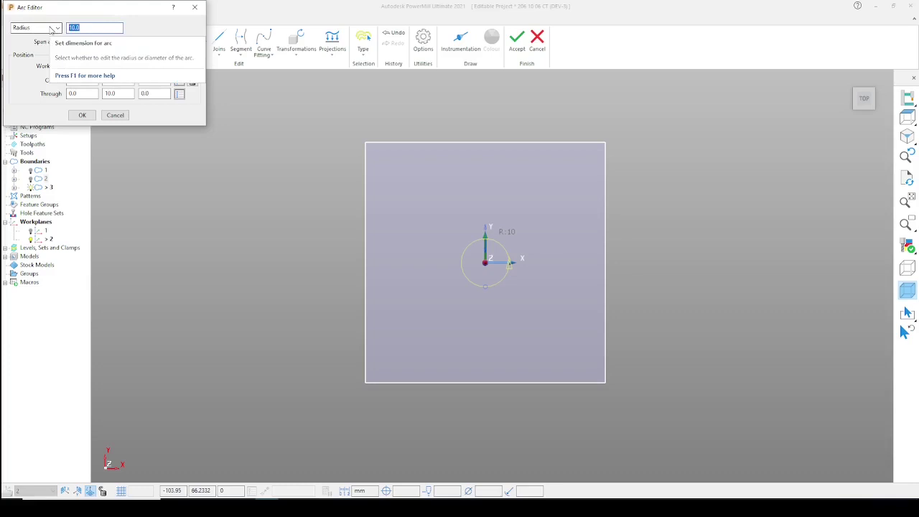
type("20")
key("Return")
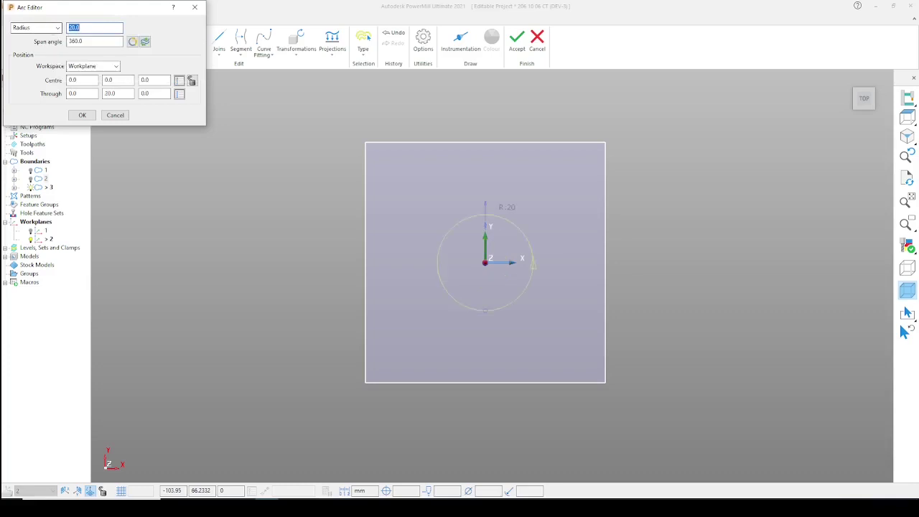
left_click(81, 116)
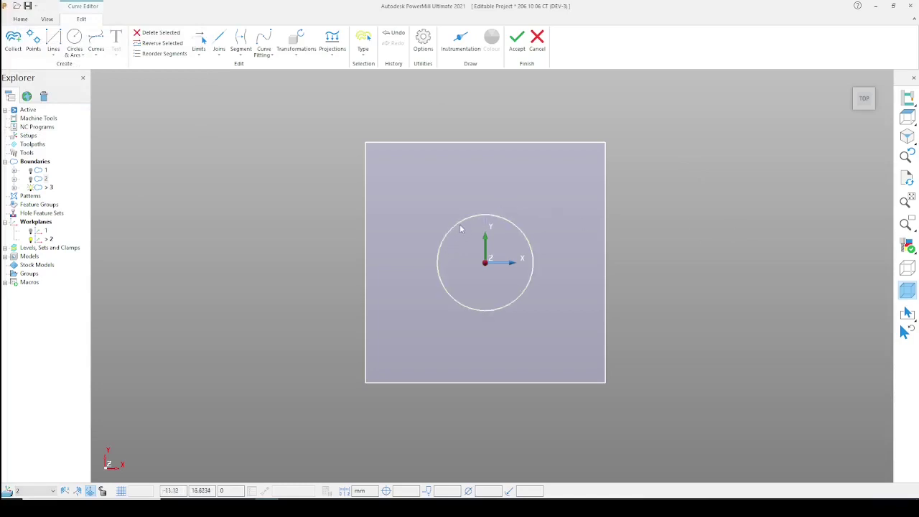
Step: Move the circle off the block by -150 mm in X and 20 mm in Y, and deselect it
left_click_drag(461, 229, 168, 191)
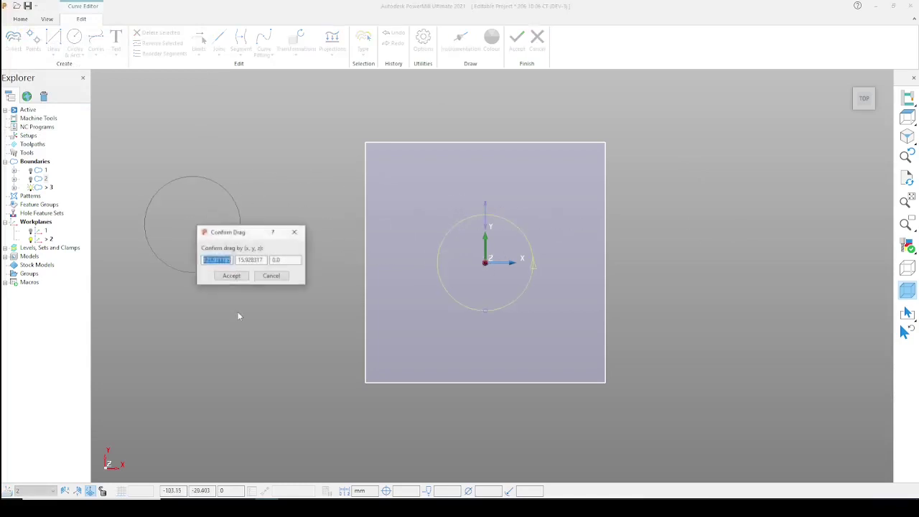
key("Tab")
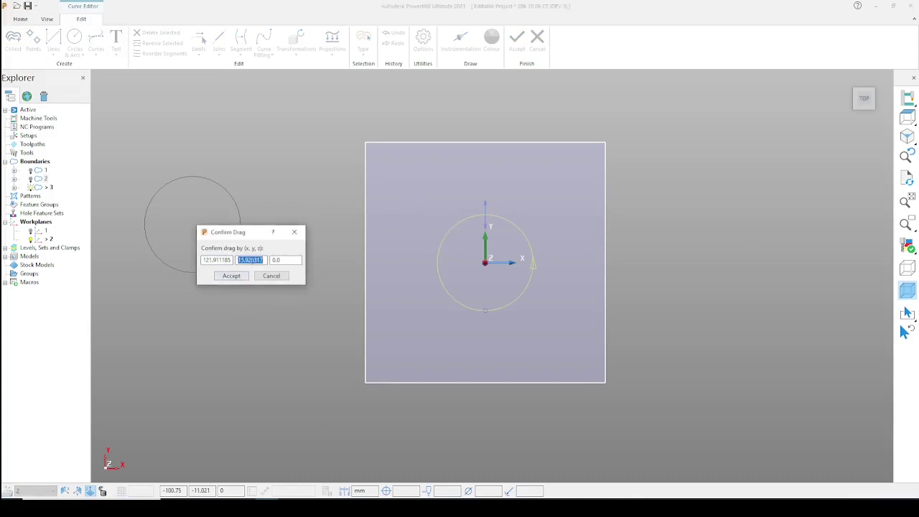
type("20")
double_click(227, 257)
type("150")
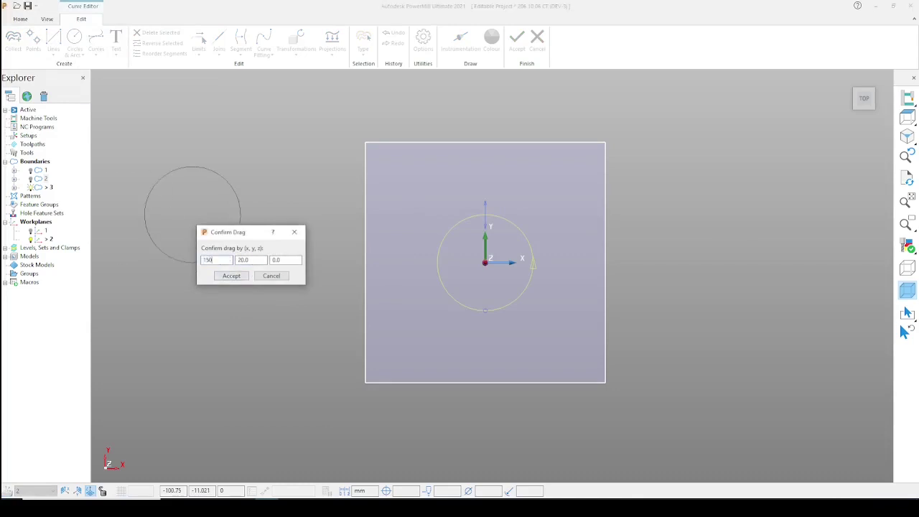
key("Return")
left_click(231, 276)
scroll(553, 237, "down", 3)
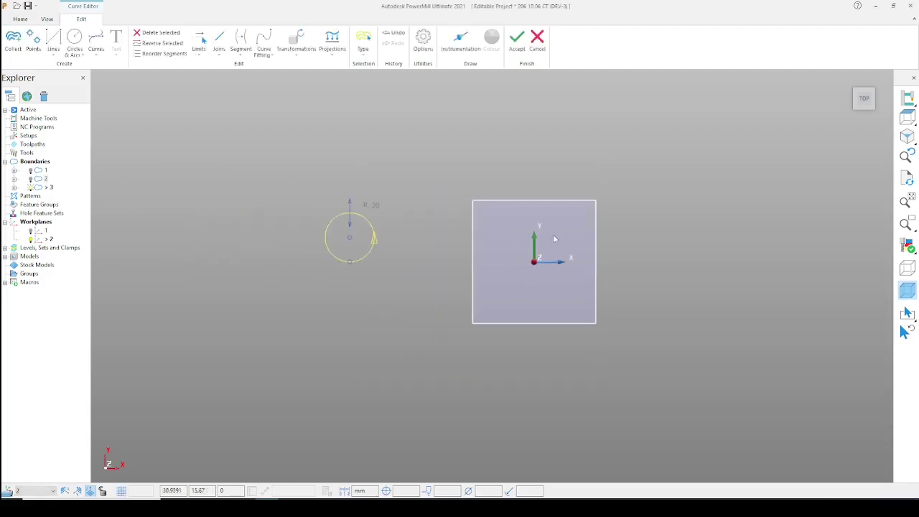
left_click(424, 201)
scroll(565, 237, "up", 3)
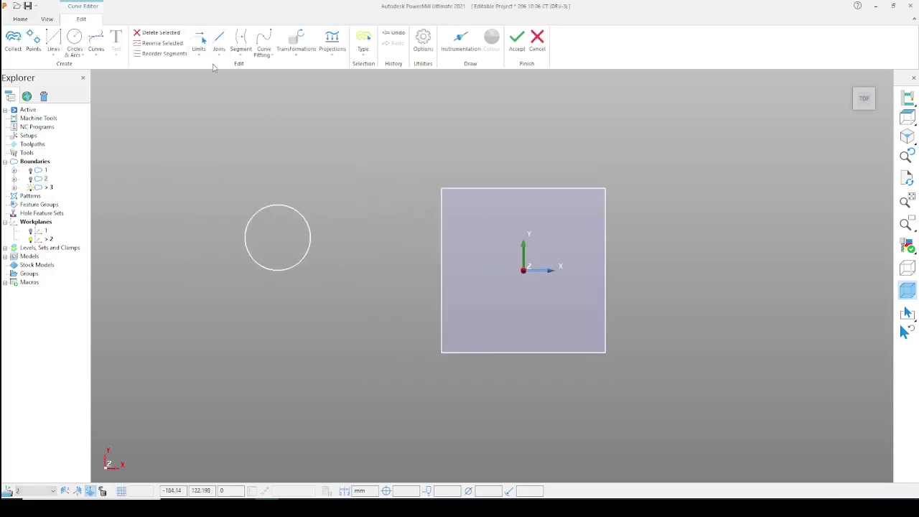
Step: Accept the curve edits, check the boundary against the block, and hide and deactivate boundary 3
left_click(517, 39)
middle_click_drag(442, 229, 575, 300)
scroll(576, 300, "up", 3)
scroll(293, 172, "down", 6)
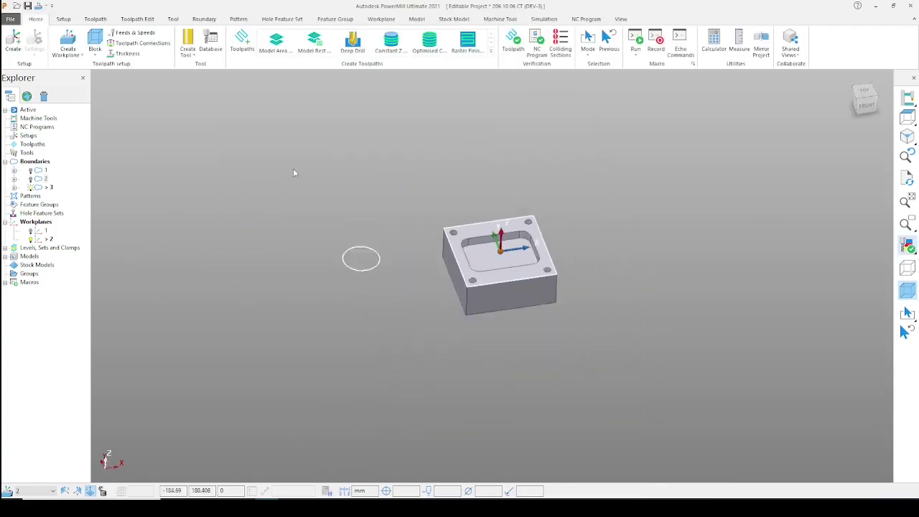
scroll(345, 204, "up", 2)
left_click(40, 188)
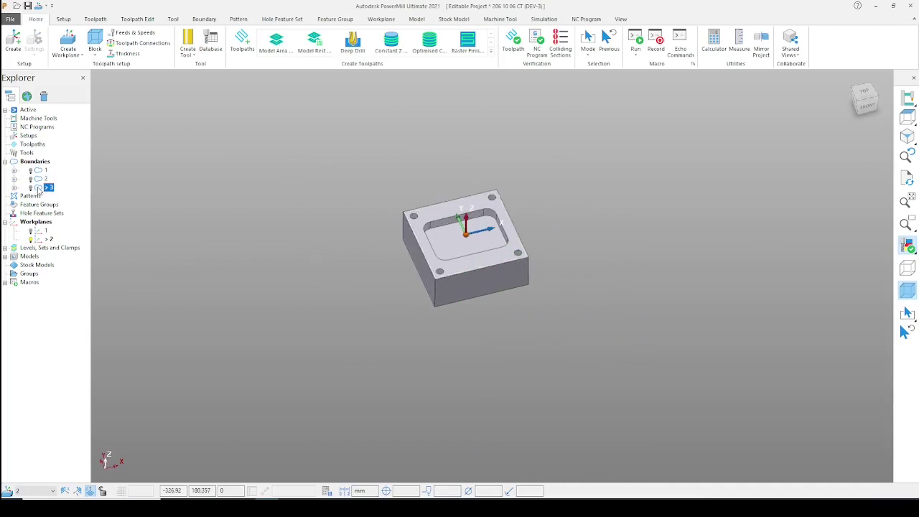
scroll(468, 215, "up", 2)
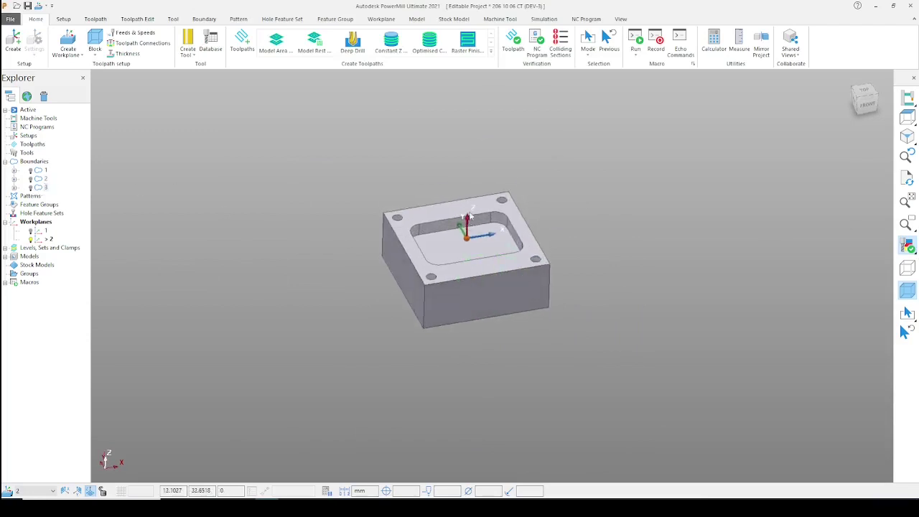